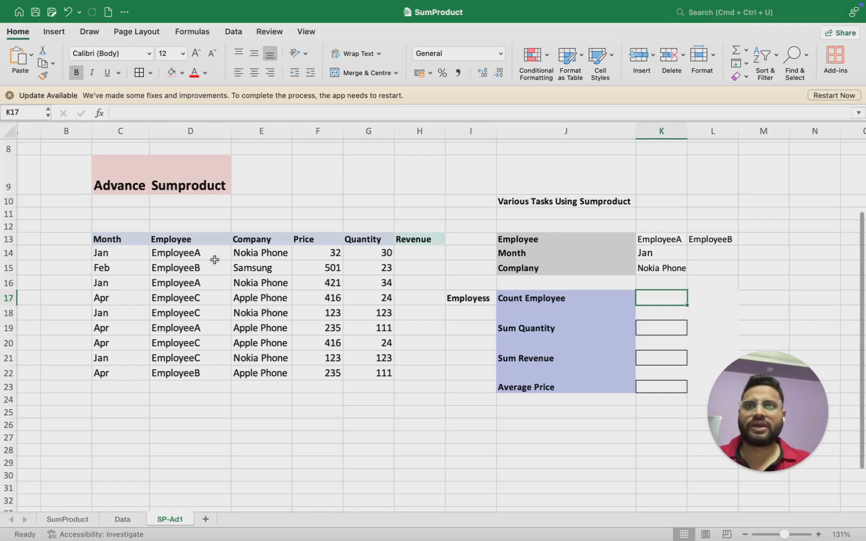
# Review the sales table's column headers from Month through Revenue
pyautogui.click(126, 264)
pyautogui.press('Up')
pyautogui.press('Up')
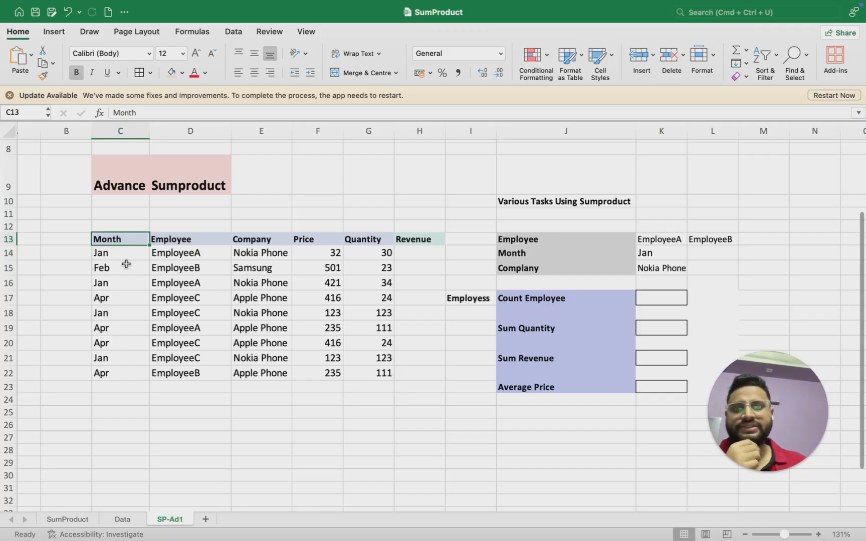
pyautogui.press('Right')
pyautogui.press('Right')
pyautogui.press('Right')
pyautogui.press('Right')
pyautogui.press('Right')
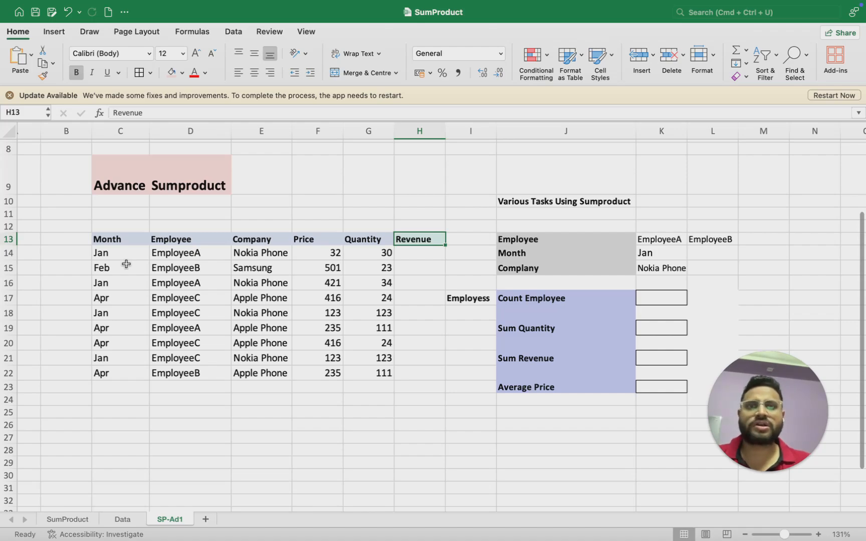
# Examine the entries in the Employee column, D14:D22, for occurrences of EmployeeA, EmployeeB and EmployeeC
pyautogui.press('Left')
pyautogui.press('Left')
pyautogui.press('Left')
pyautogui.press('Left')
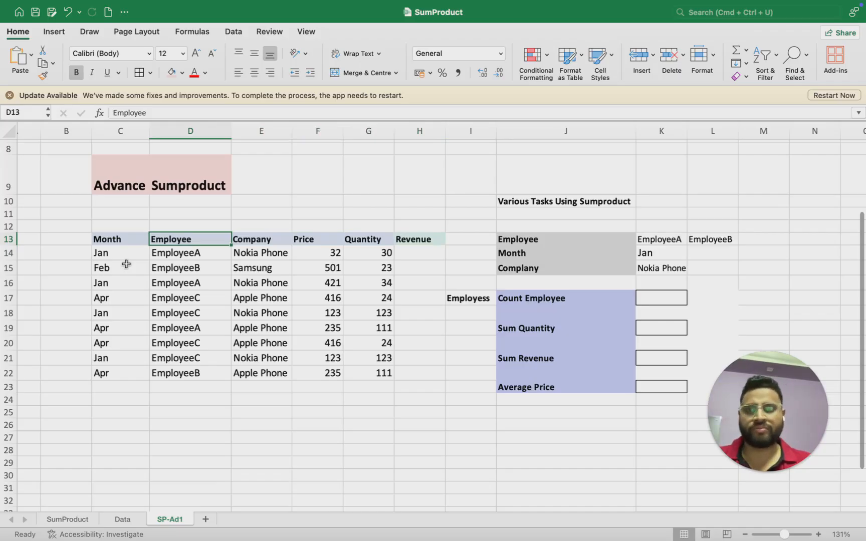
pyautogui.press('Down')
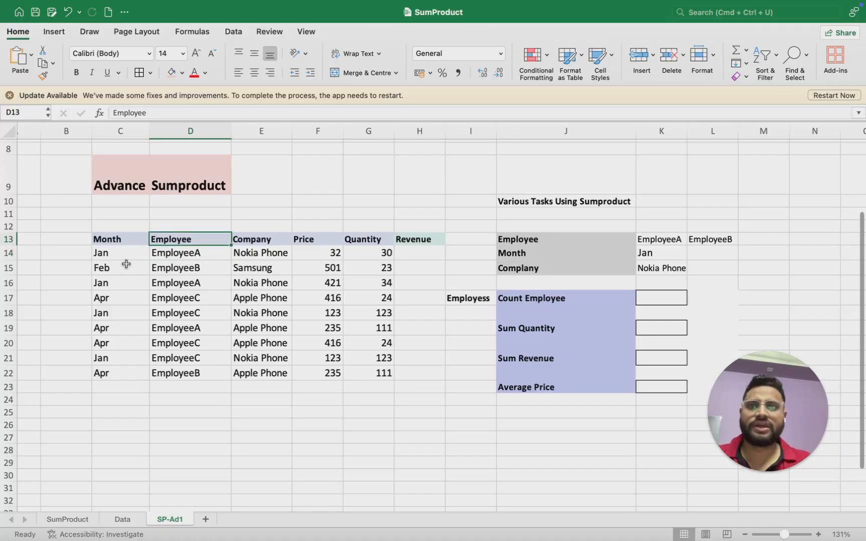
pyautogui.press('super+shift+Down')
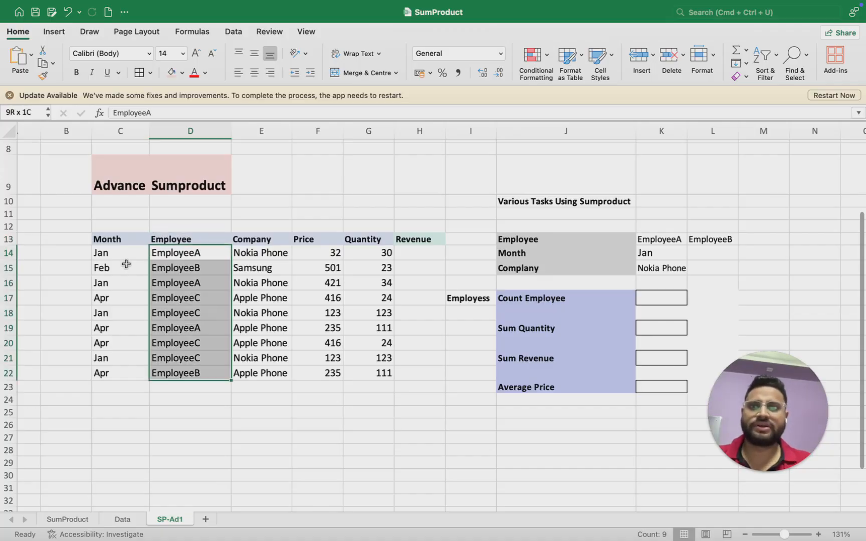
pyautogui.press('Up')
pyautogui.press('Down')
pyautogui.press('super+shift+Down')
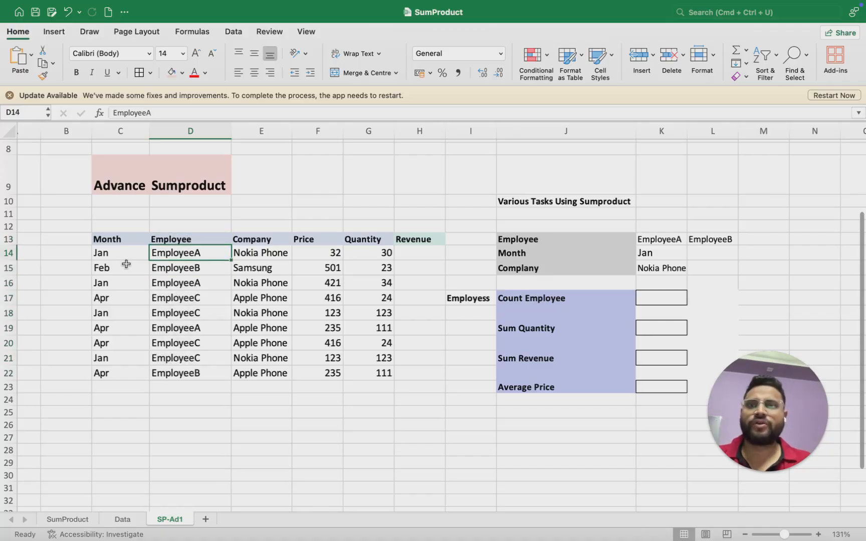
pyautogui.press('Down')
pyautogui.press('Down')
pyautogui.press('Down')
pyautogui.press('Up')
pyautogui.press('Down')
pyautogui.press('Down')
pyautogui.press('Down')
pyautogui.press('Down')
pyautogui.press('Down')
pyautogui.press('Down')
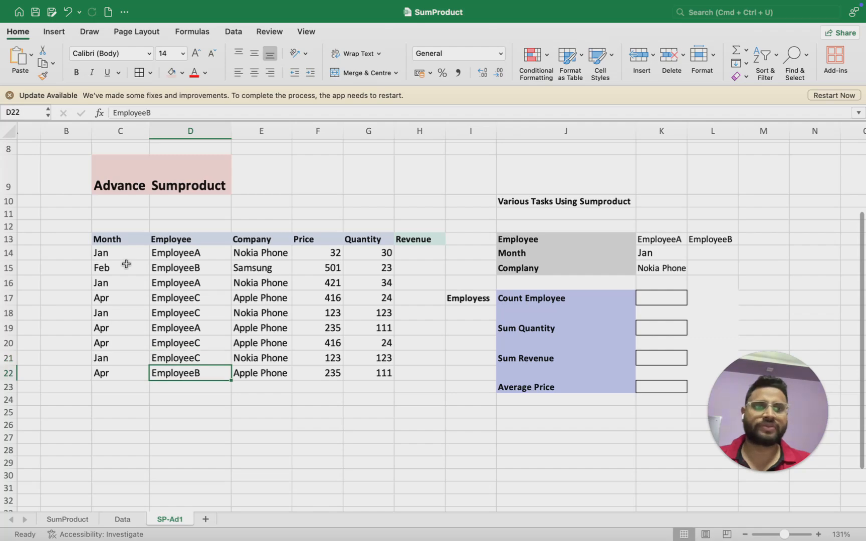
pyautogui.press('Up')
pyautogui.press('Up')
pyautogui.press('Up')
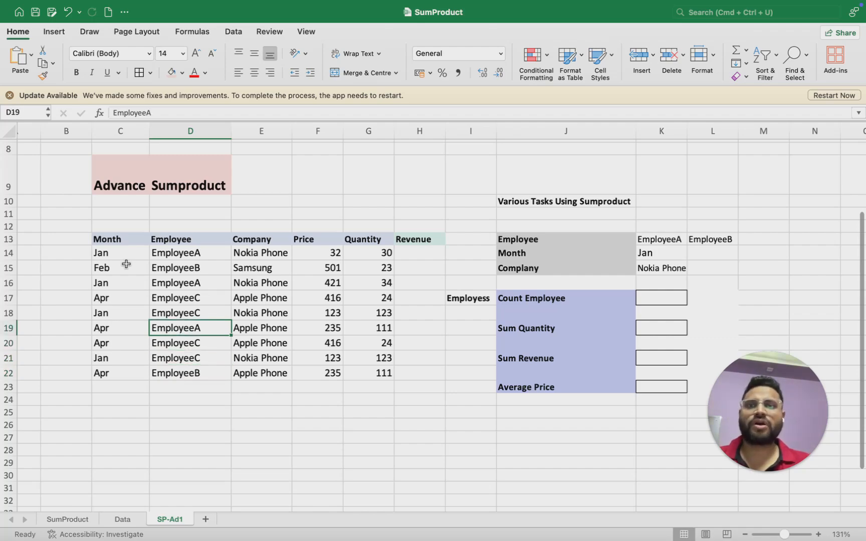
pyautogui.press('Up')
pyautogui.press('Up')
pyautogui.press('Up')
pyautogui.press('Up')
pyautogui.press('Up')
pyautogui.press('Up')
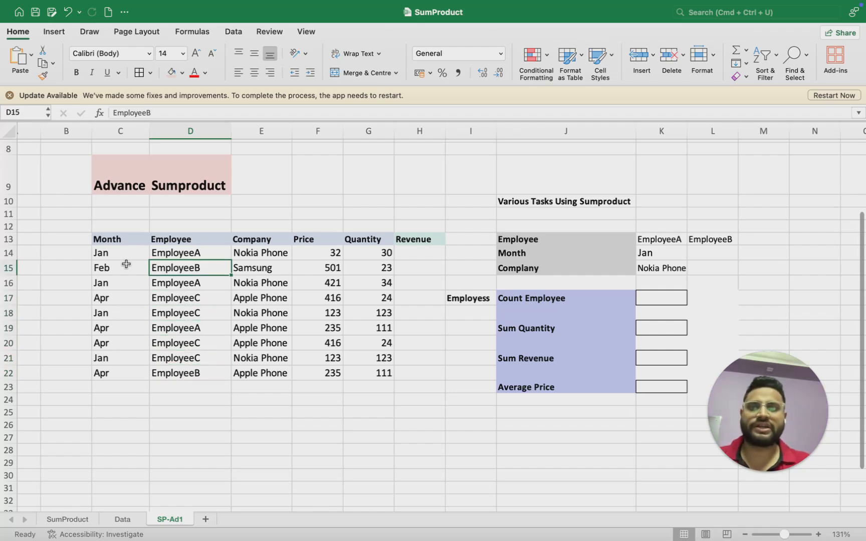
pyautogui.press('Down')
pyautogui.press('Down')
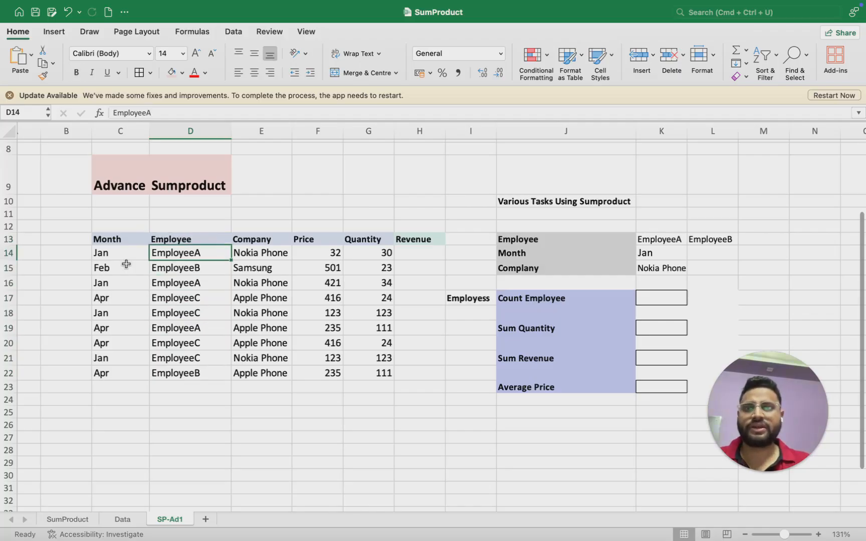
pyautogui.press('Down')
pyautogui.press('Down')
pyautogui.press('Down')
pyautogui.press('Down')
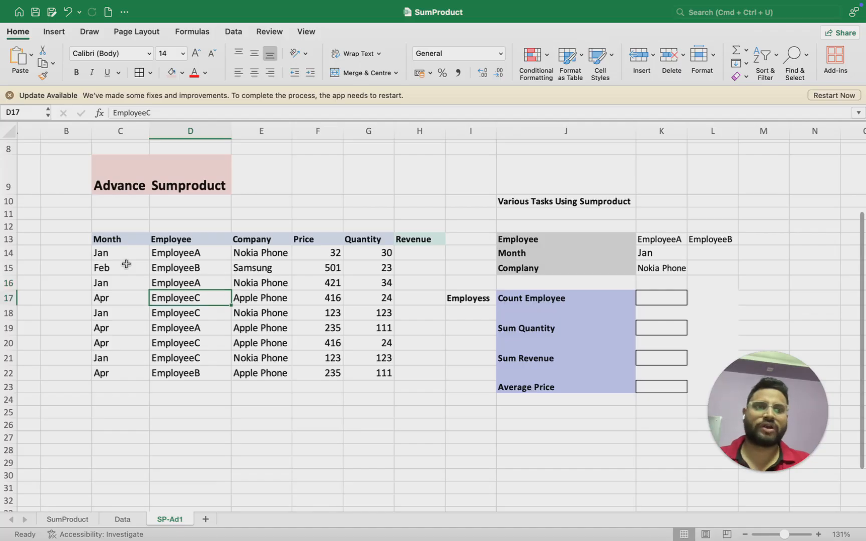
pyautogui.press('Down')
pyautogui.press('Up')
pyautogui.press('Up')
pyautogui.press('Down')
pyautogui.press('Down')
pyautogui.press('Up')
pyautogui.press('Up')
pyautogui.press('Up')
pyautogui.press('Up')
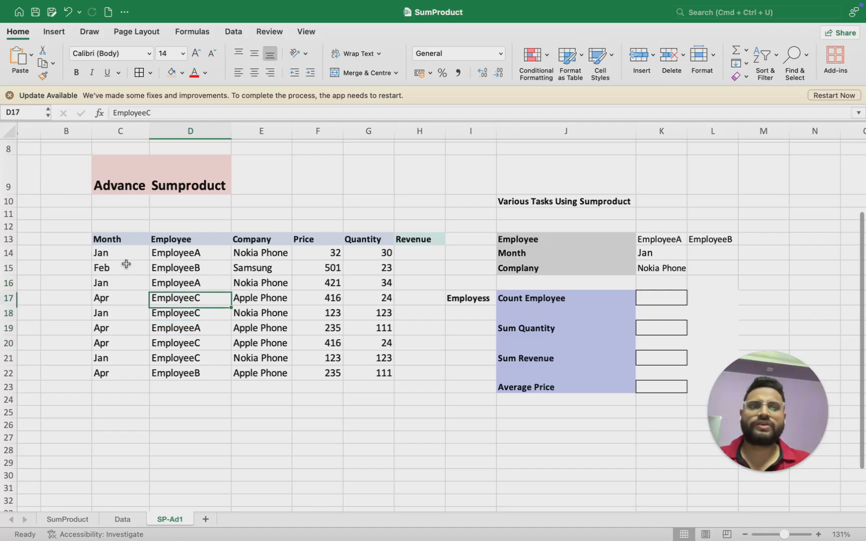
pyautogui.press('Up')
pyautogui.press('Up')
pyautogui.press('Down')
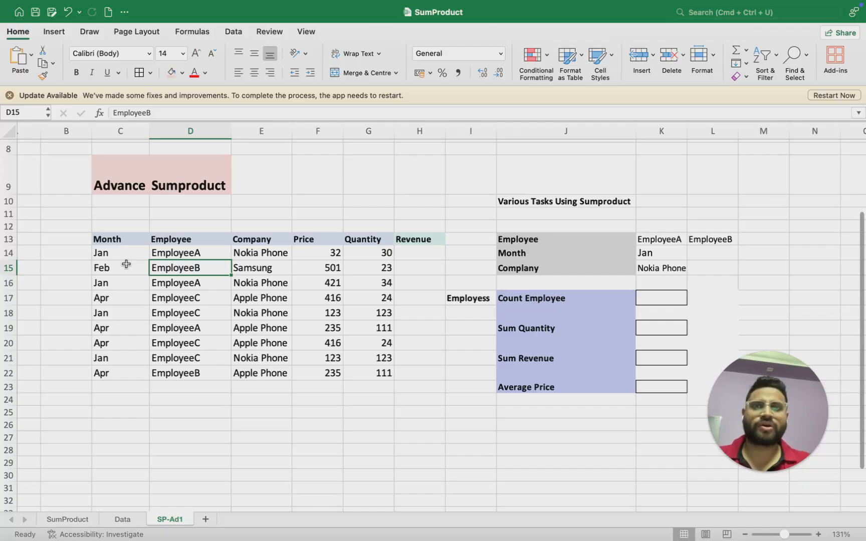
pyautogui.press('Down')
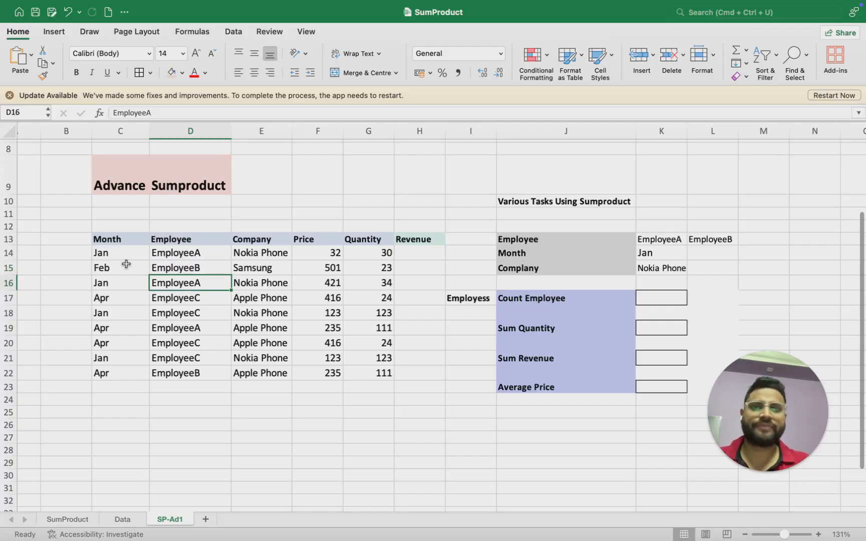
# Examine the Employess label beside Count Employee and the two employee criteria in K13 and L13
pyautogui.click(489, 318)
pyautogui.hscroll(2, 489, 317)
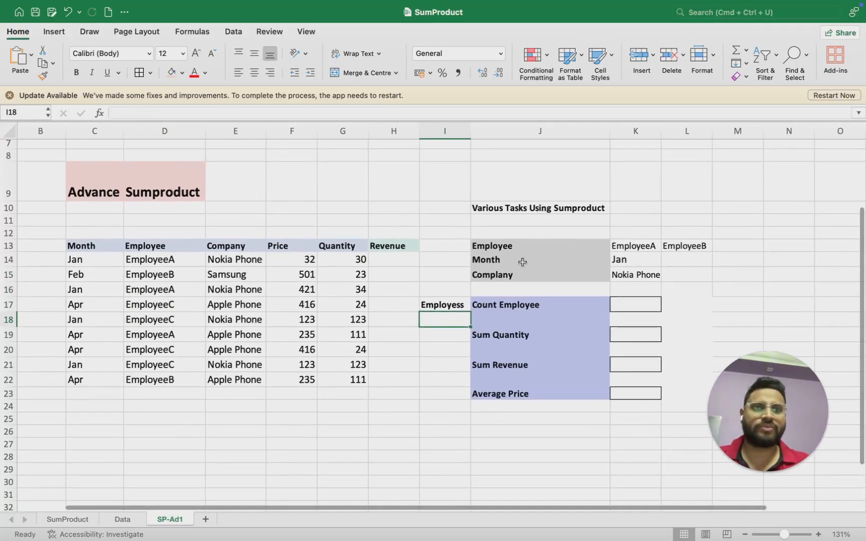
pyautogui.click(441, 305)
pyautogui.press('super+b')
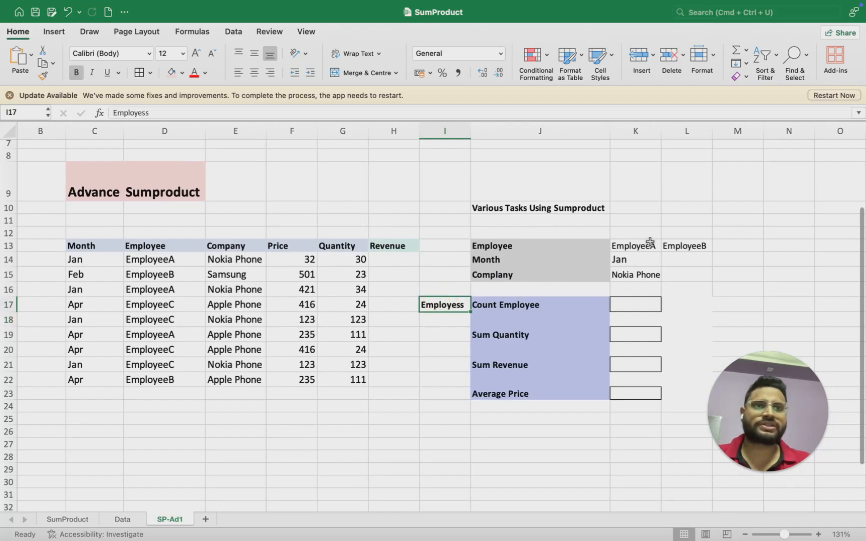
pyautogui.click(649, 242)
pyautogui.click(690, 246)
pyautogui.click(437, 305)
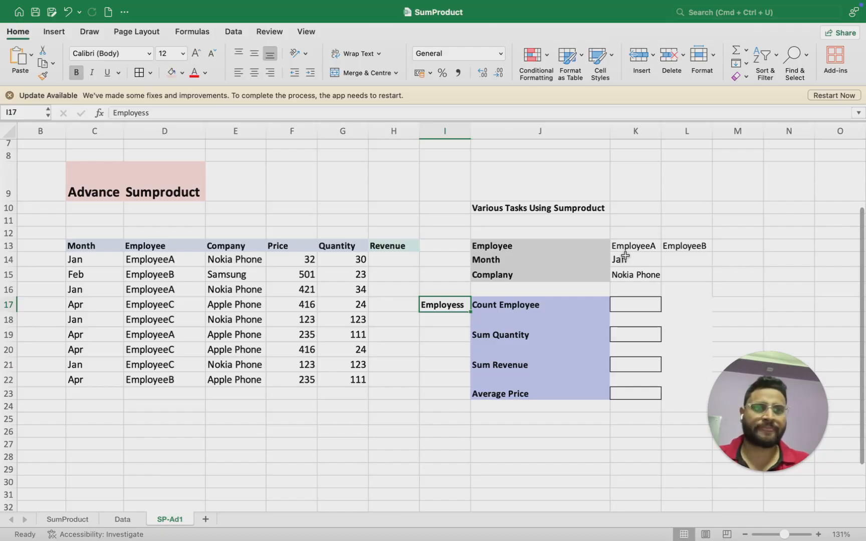
# Start a SUMPRODUCT formula in the Count Employee cell K17 with the condition D14:D22=K13
pyautogui.press('Right')
pyautogui.press('Right')
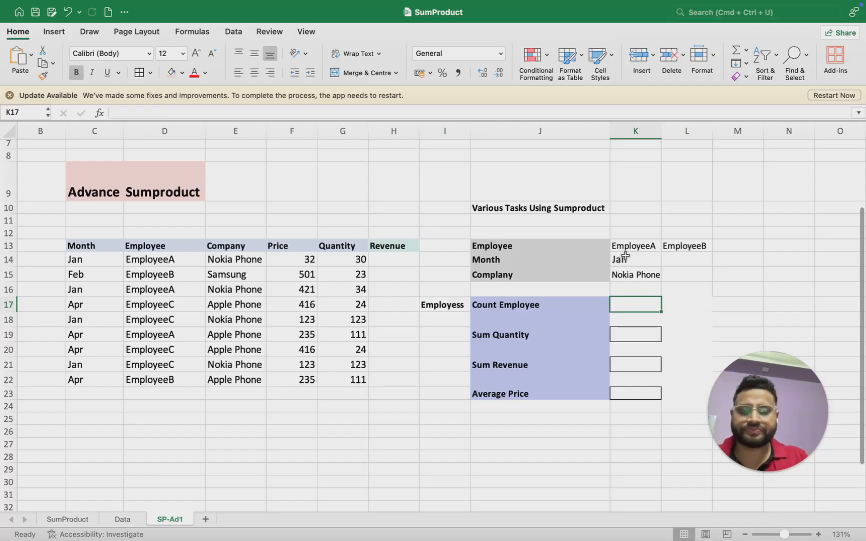
pyautogui.write('=sum')
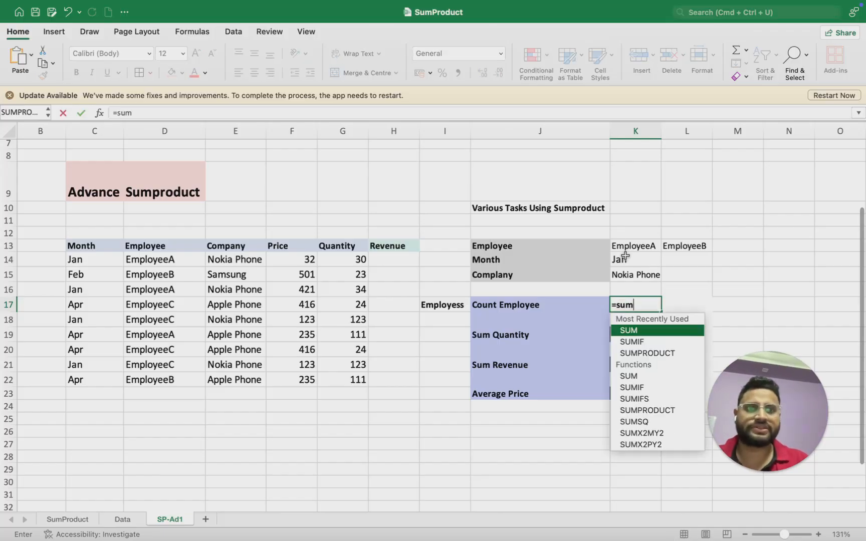
pyautogui.press('Down')
pyautogui.press('Down')
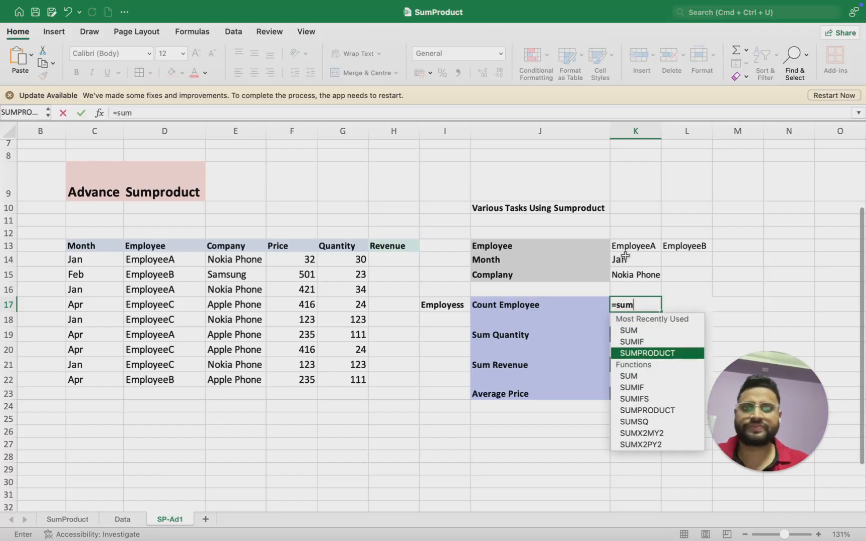
pyautogui.press('Tab')
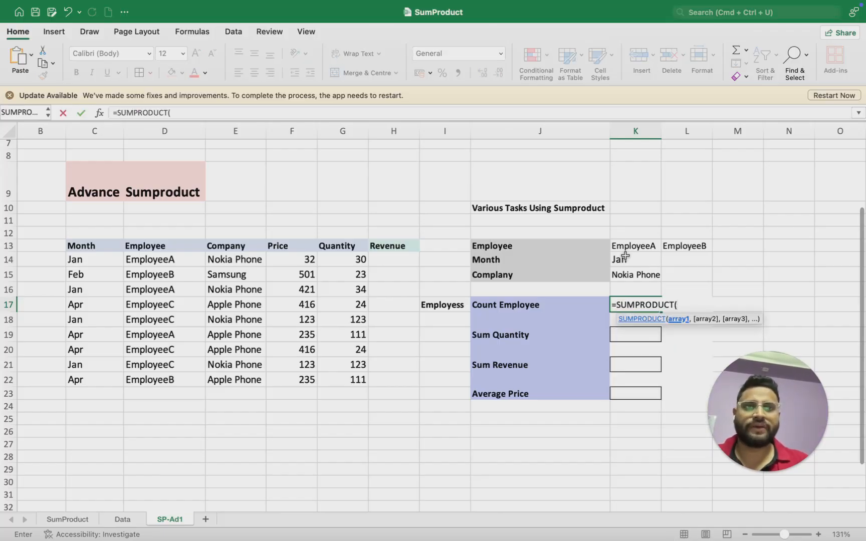
pyautogui.moveTo(150, 379); pyautogui.dragTo(145, 264)
pyautogui.write('=')
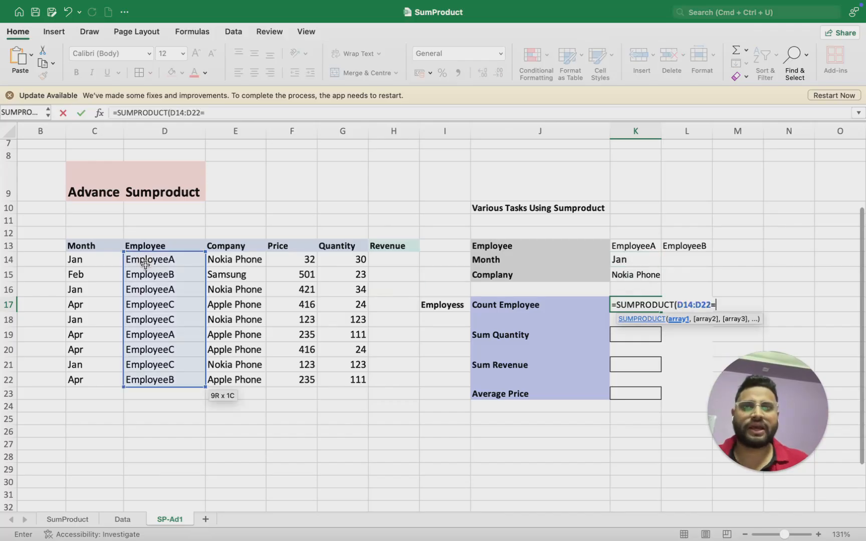
pyautogui.click(645, 245)
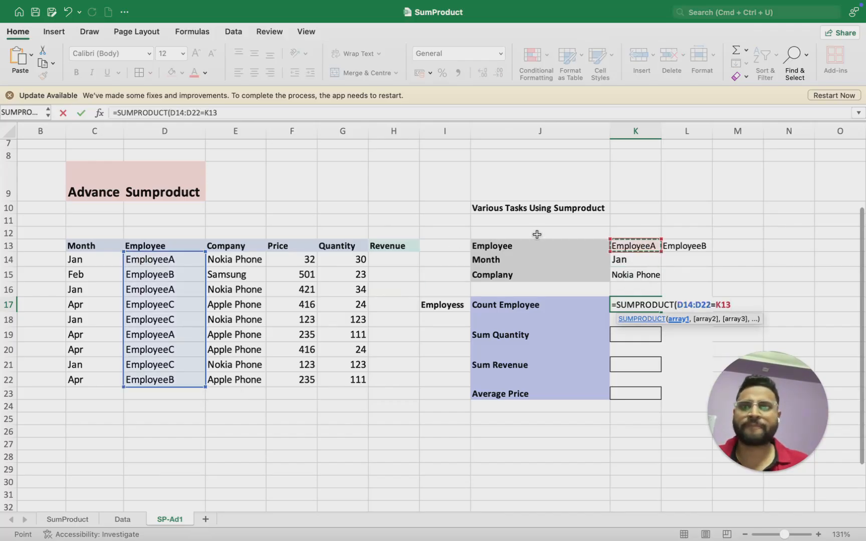
pyautogui.click(227, 112)
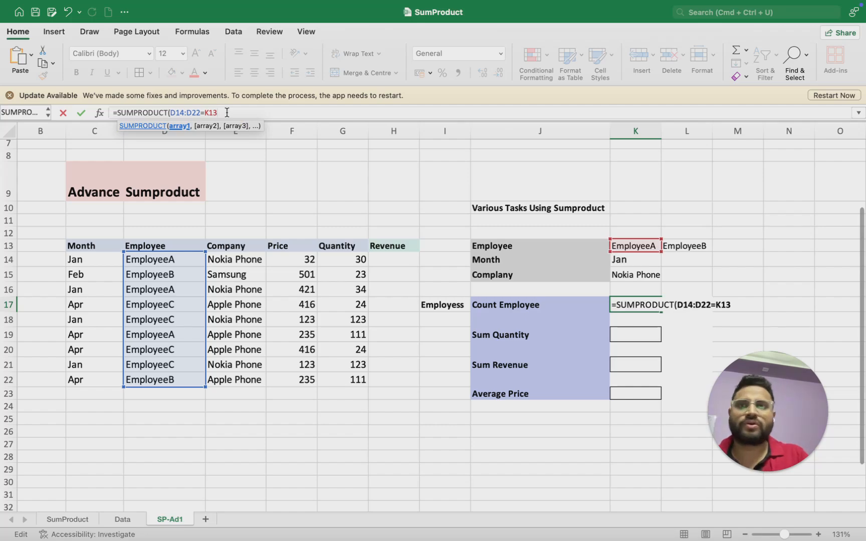
pyautogui.write(')')
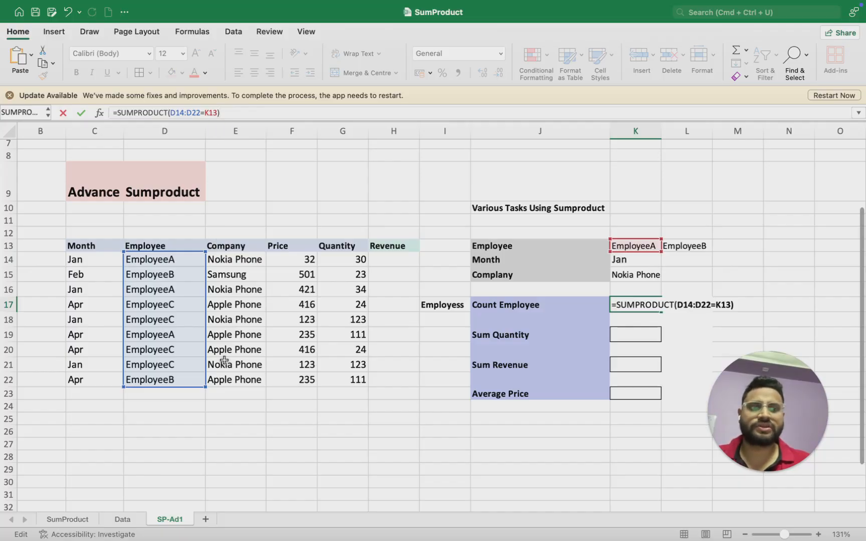
# Add a second condition to the K17 formula with a plus sign: (D14:D22=L13)
pyautogui.write('+')
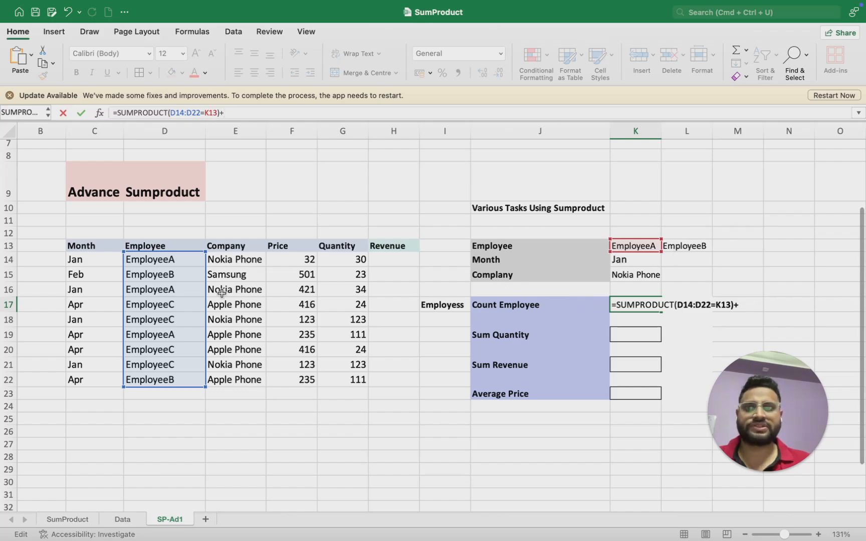
pyautogui.write('(')
pyautogui.click(159, 260)
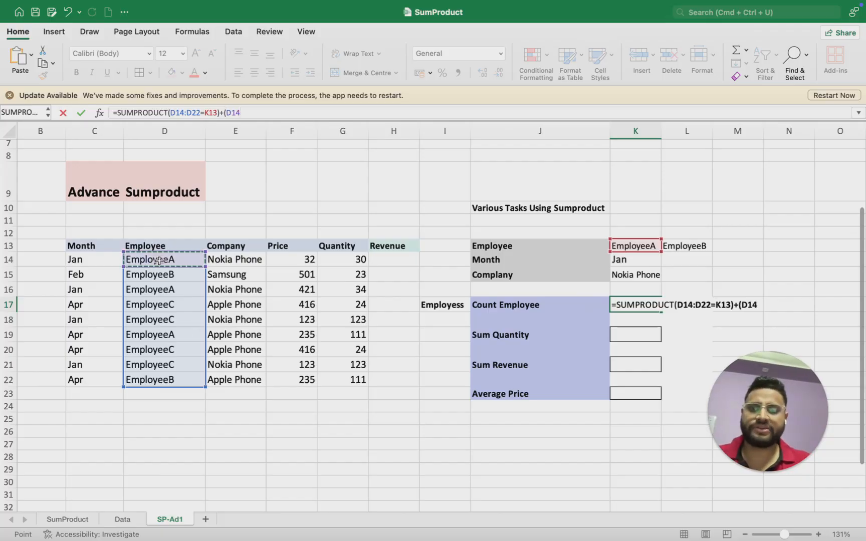
pyautogui.press('super+shift+Down')
pyautogui.write('=')
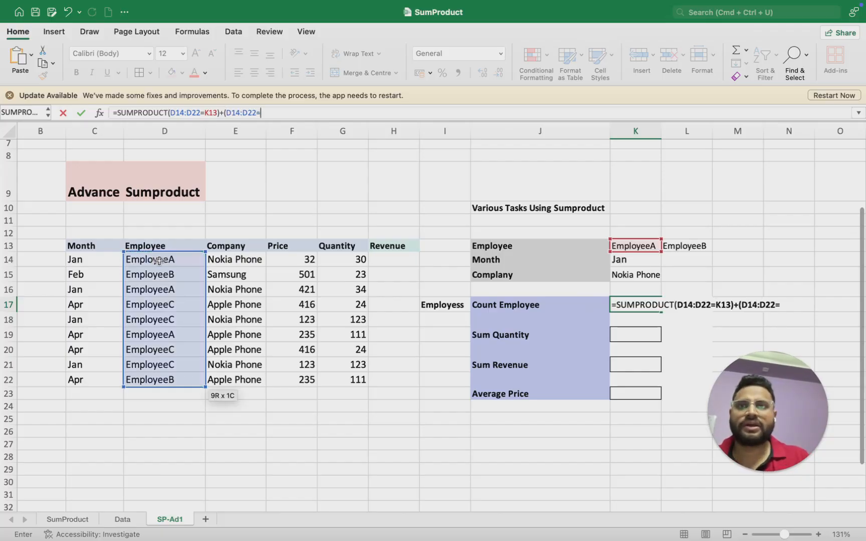
pyautogui.click(695, 245)
pyautogui.write(')')
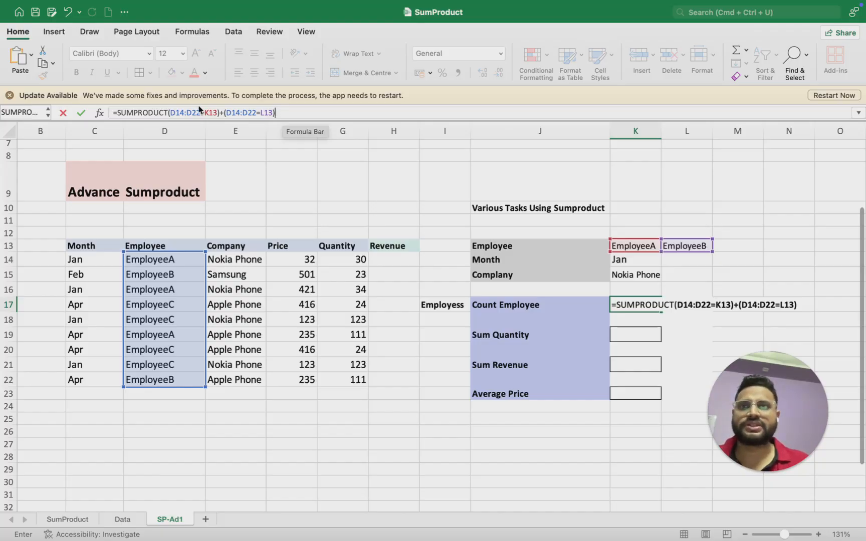
# Enclose both conditions inside SUMPRODUCT and enter the K17 formula as =SUMPRODUCT((D14:D22=K13)+(D14:D22=L13))
pyautogui.click(171, 113)
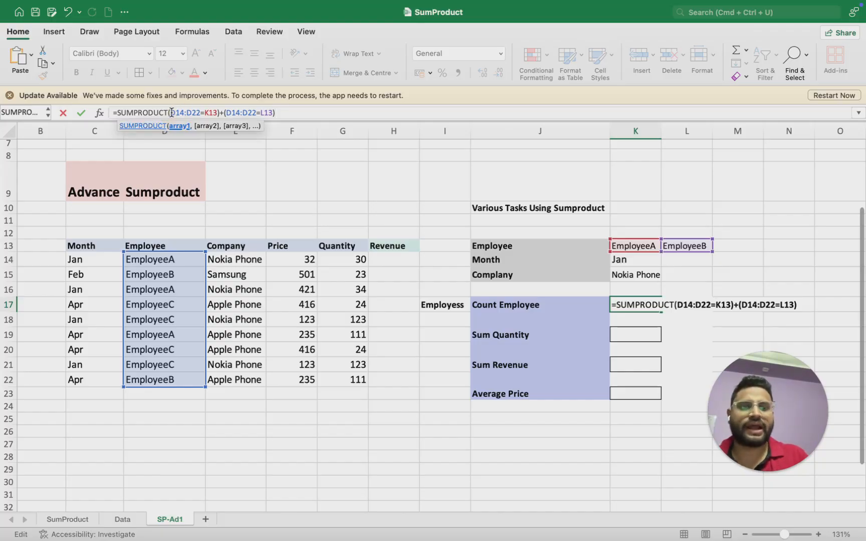
pyautogui.write('(')
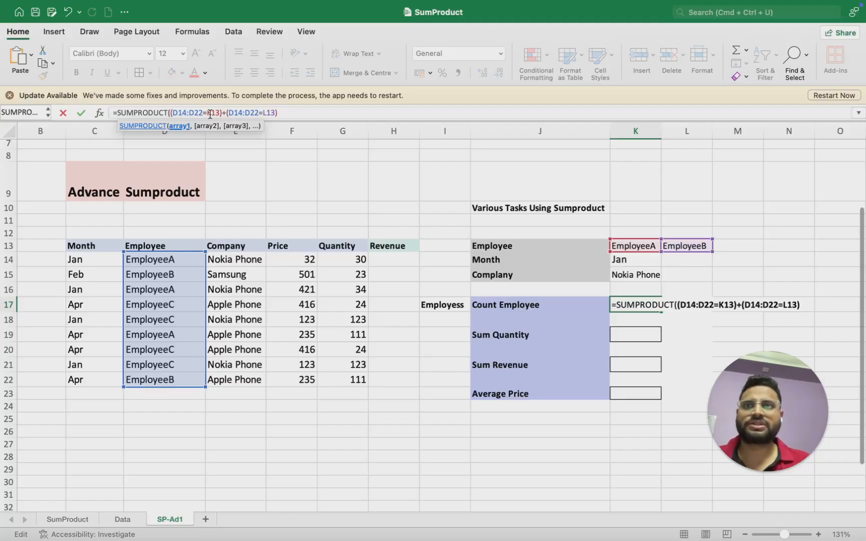
pyautogui.click(290, 113)
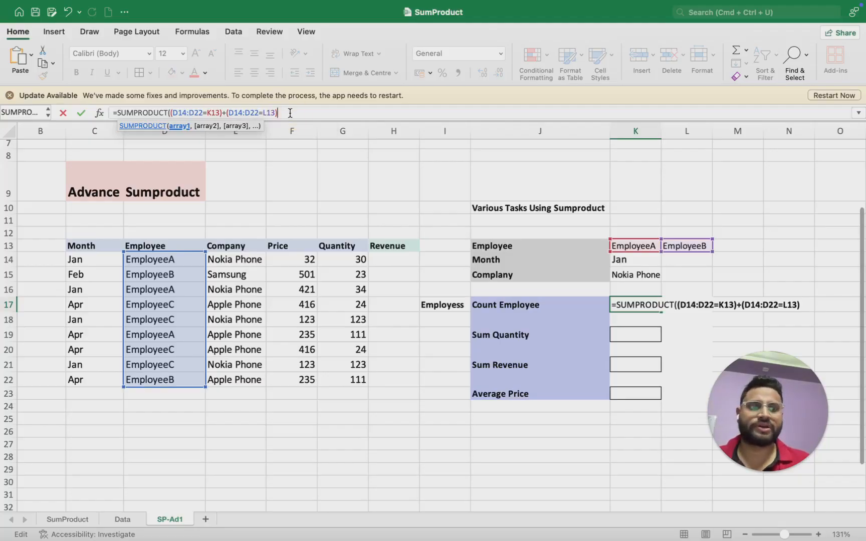
pyautogui.write(')')
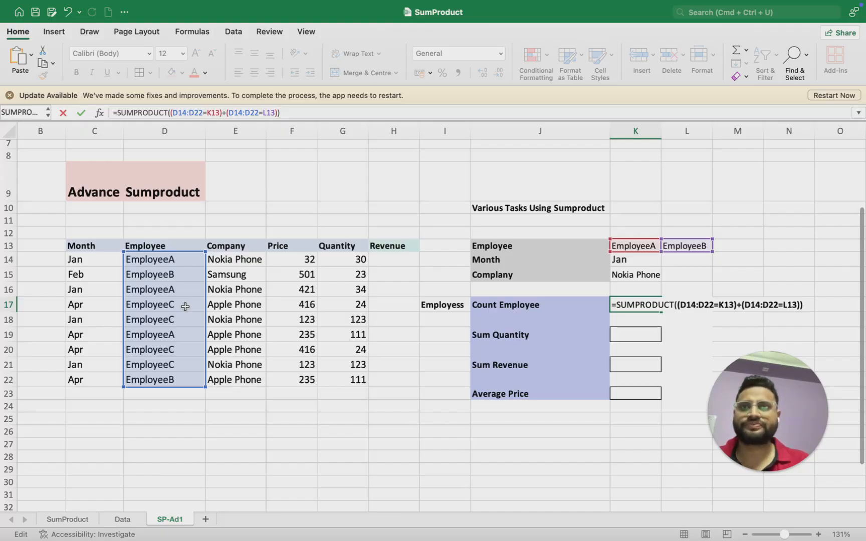
pyautogui.press('Return')
pyautogui.press('Up')
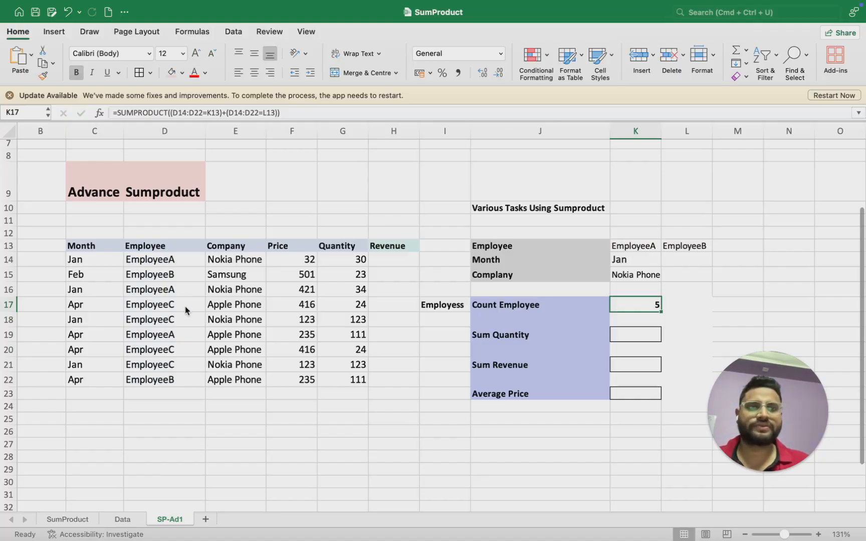
# Filter the data table's Employee column to exclude EmployeeC
pyautogui.click(178, 252)
pyautogui.click(178, 249)
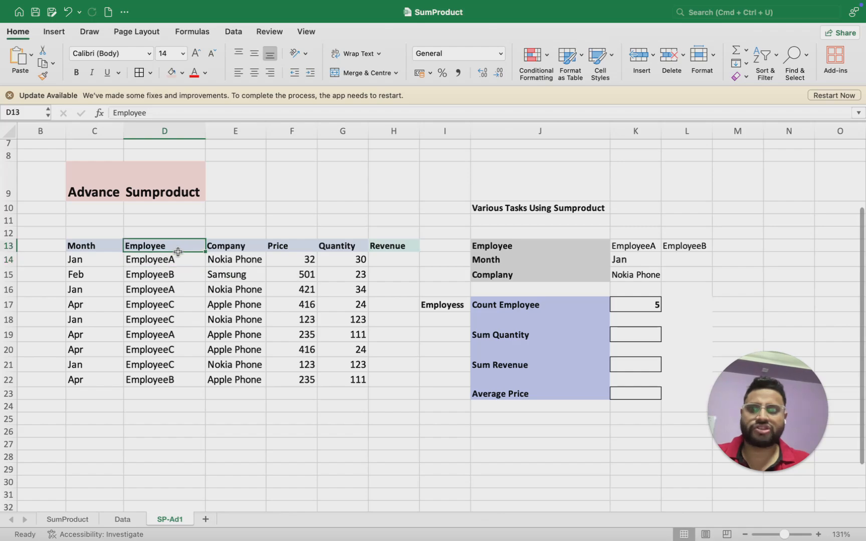
pyautogui.press('super+shift+f')
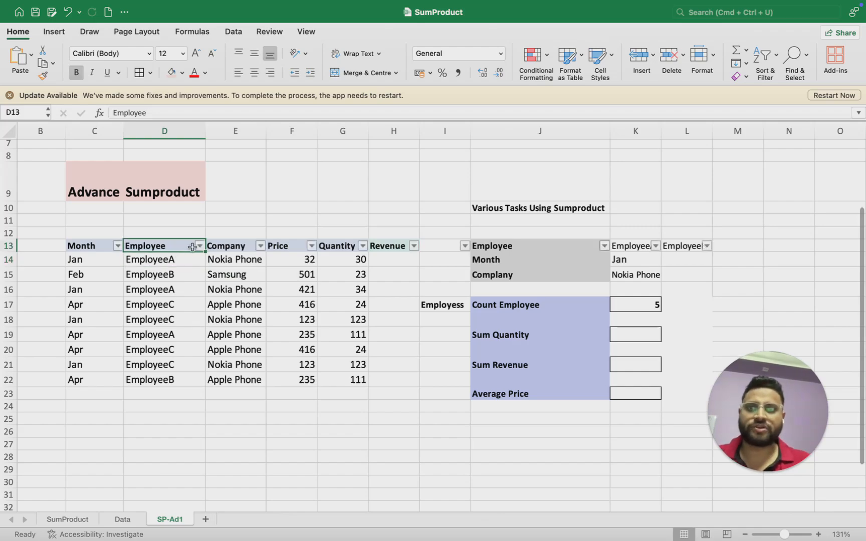
pyautogui.click(200, 246)
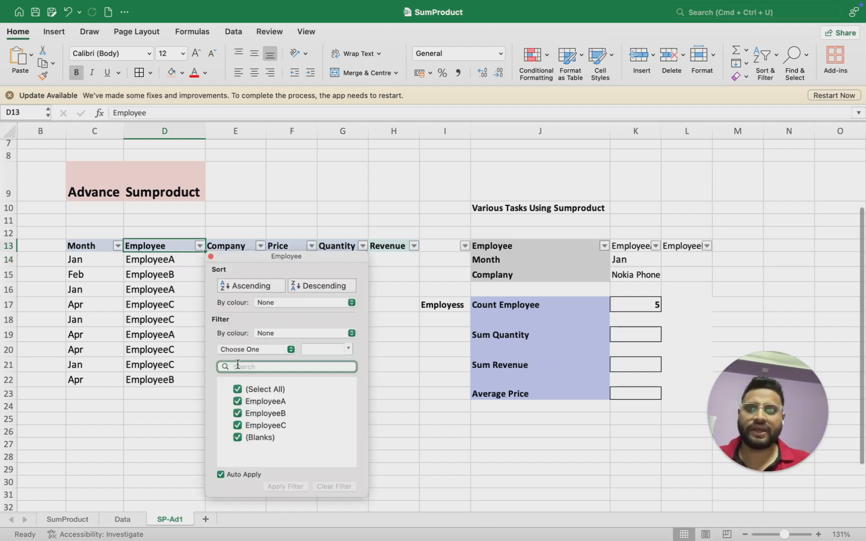
pyautogui.click(237, 427)
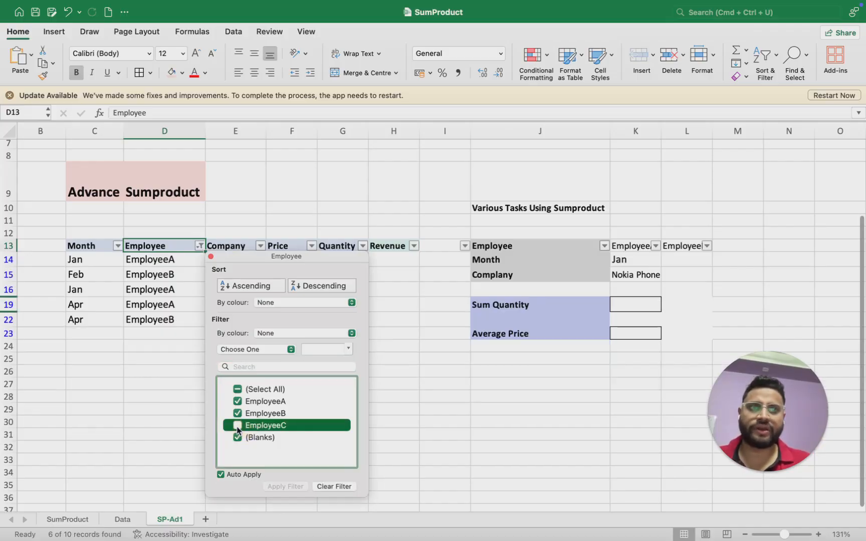
pyautogui.click(420, 412)
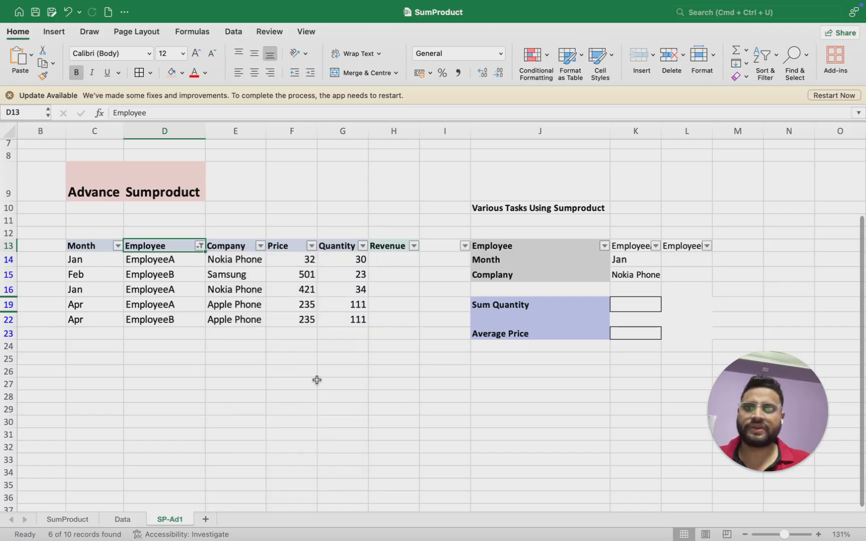
# Select the filtered employee entries to check their count against K17, and remove the filter from the table
pyautogui.press('Down')
pyautogui.press('super+shift+Down')
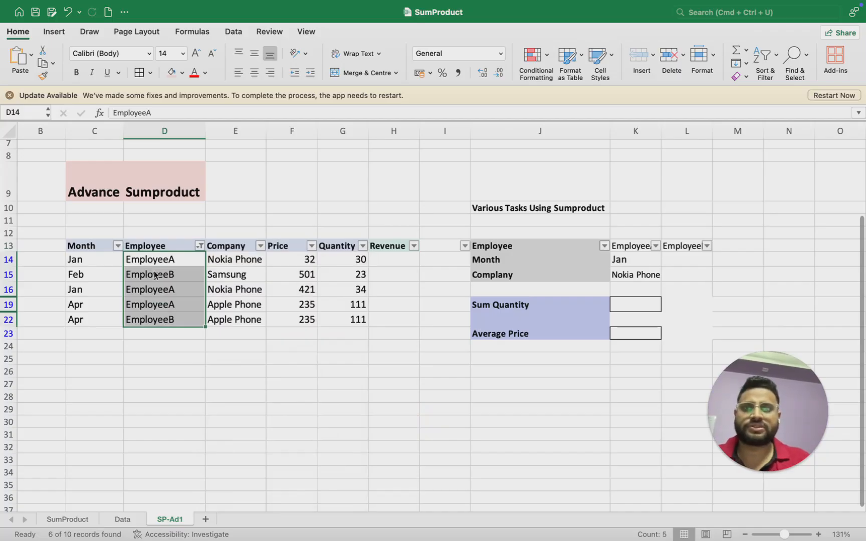
pyautogui.press('super+shift+f')
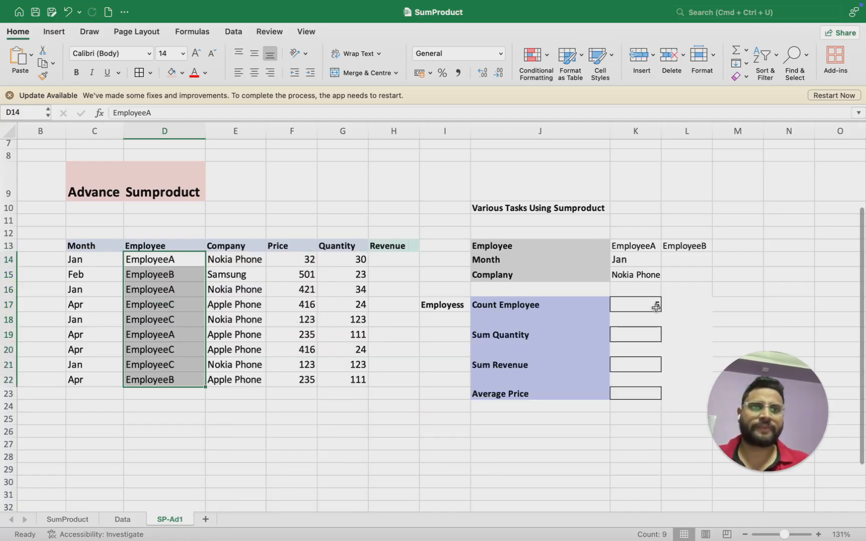
pyautogui.click(639, 305)
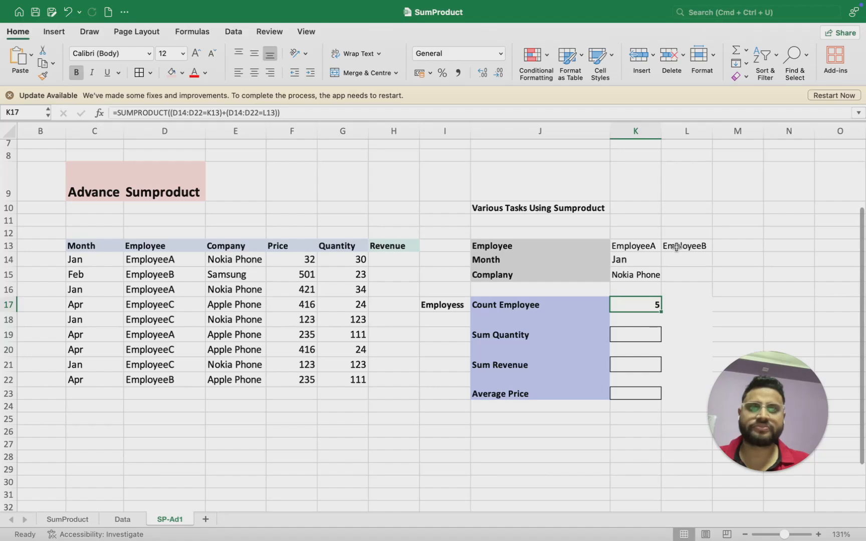
# Start a SUMPRODUCT formula in L17, beside the Count Employee result, with the condition D14:D22=K13
pyautogui.press('Right')
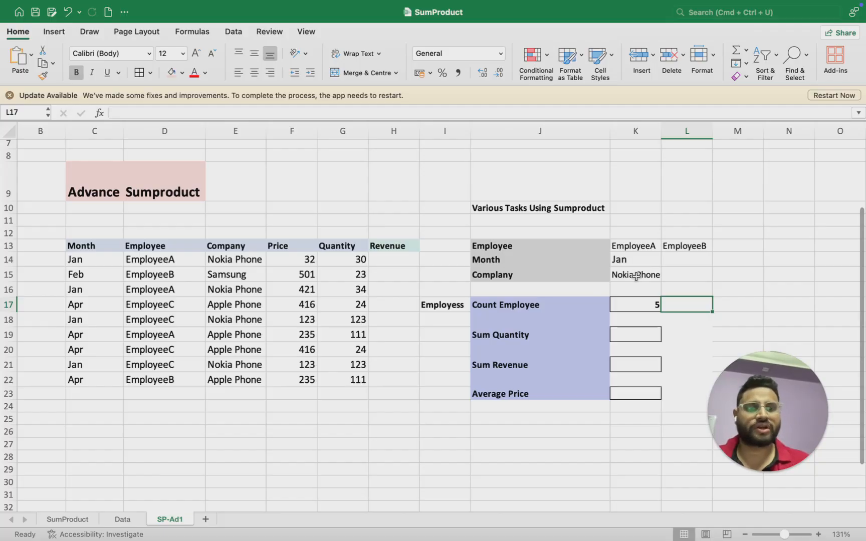
pyautogui.write('=sum')
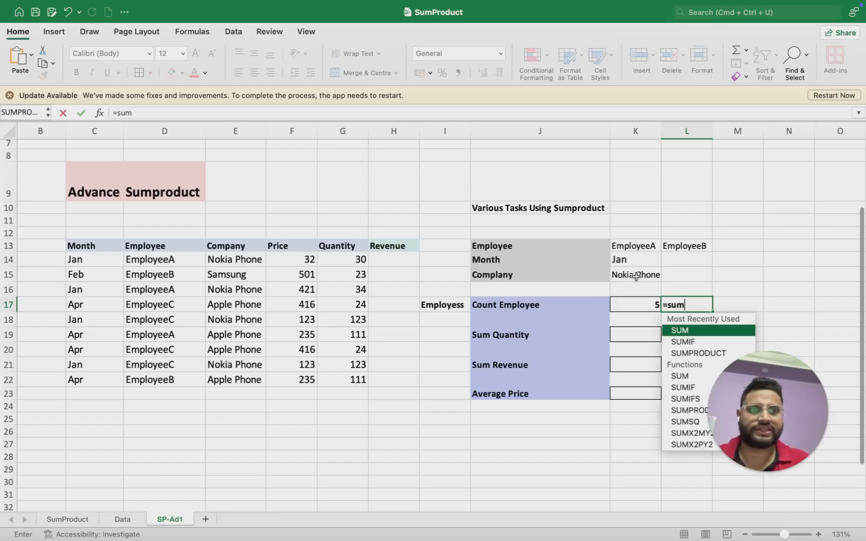
pyautogui.press('Down')
pyautogui.press('Down')
pyautogui.press('Tab')
pyautogui.moveTo(150, 379); pyautogui.dragTo(141, 258)
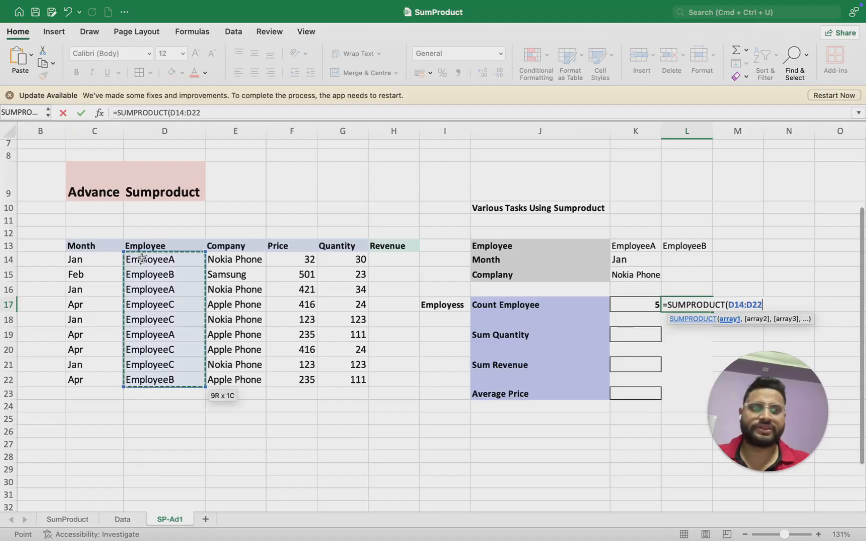
pyautogui.write('=')
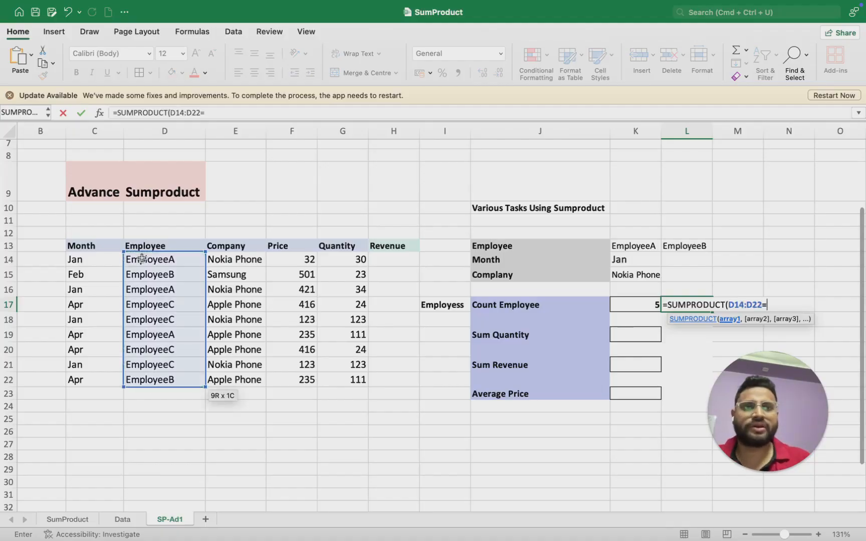
pyautogui.click(636, 244)
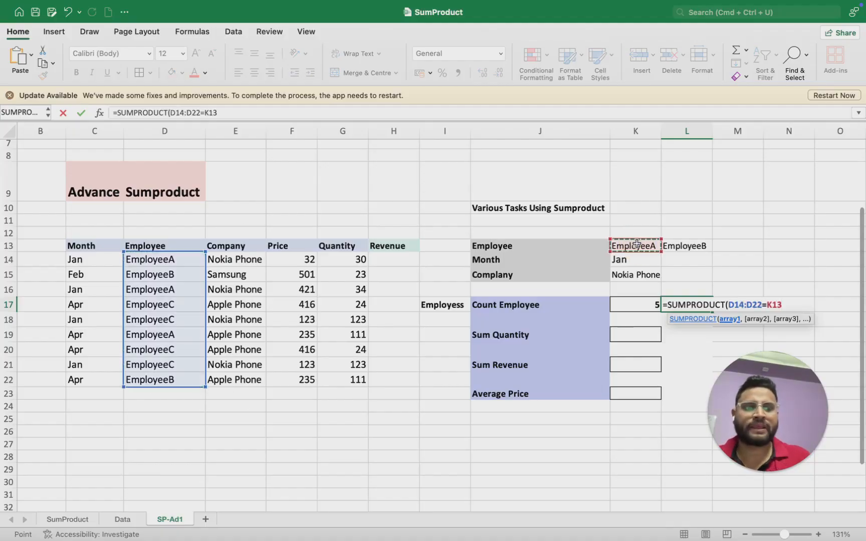
pyautogui.write(')')
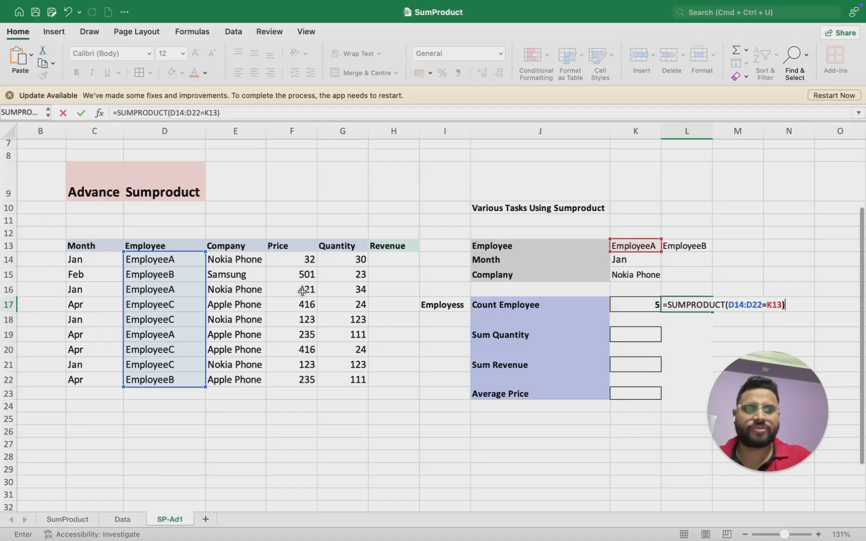
# Add the second employee condition to the L17 formula with a plus sign: (D14:D22=L13)
pyautogui.write('+(')
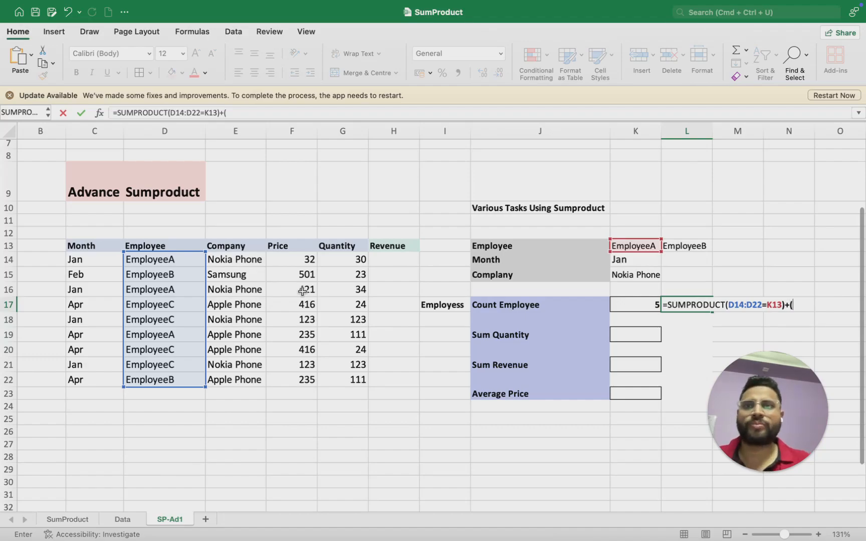
pyautogui.click(147, 260)
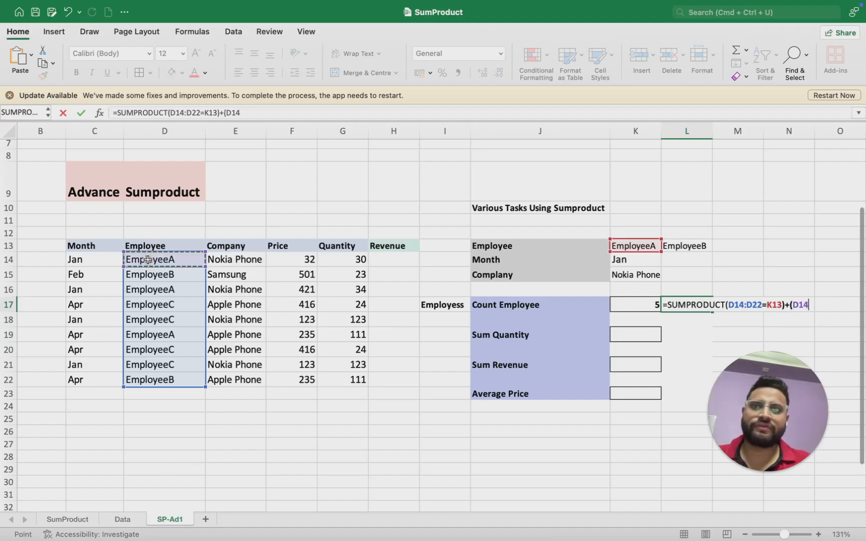
pyautogui.press('super+shift+Down')
pyautogui.write('=')
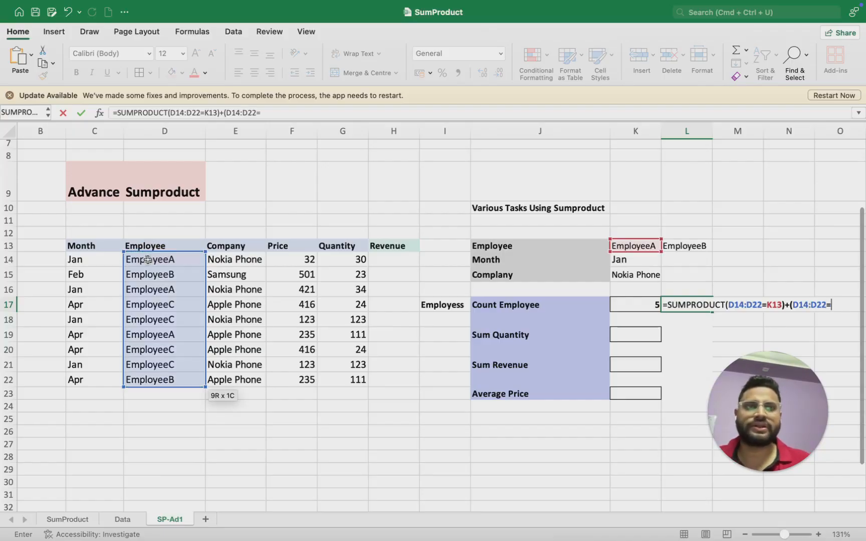
pyautogui.click(680, 245)
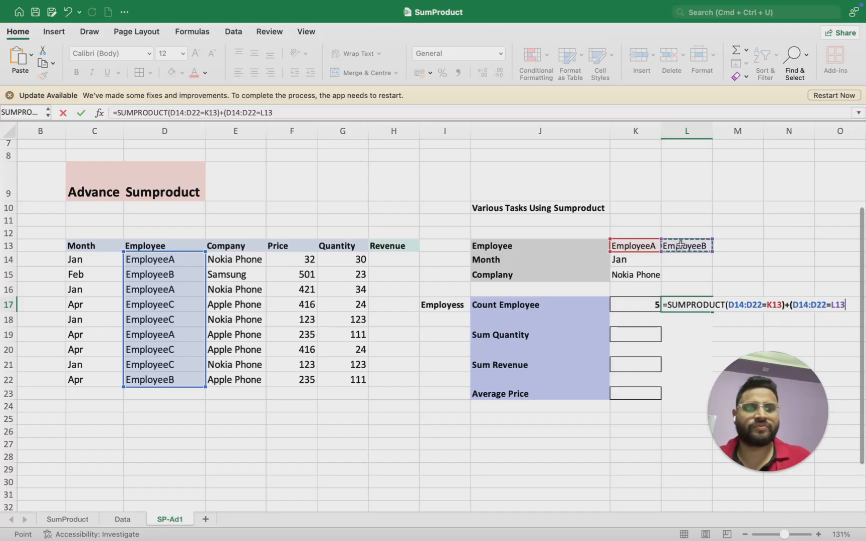
pyautogui.write(')')
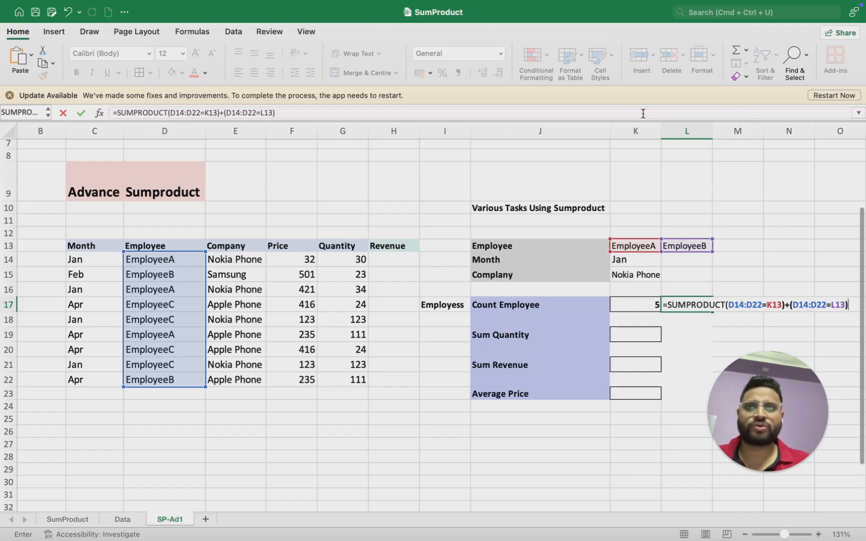
# Enclose the two employee conditions in the L17 formula as ((D14:D22=K13)+(D14:D22=L13))
pyautogui.click(277, 112)
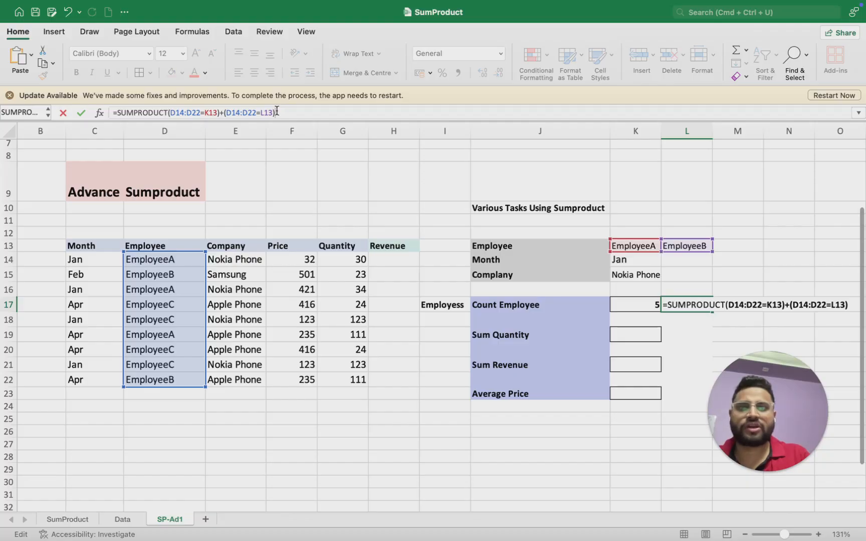
pyautogui.click(172, 113)
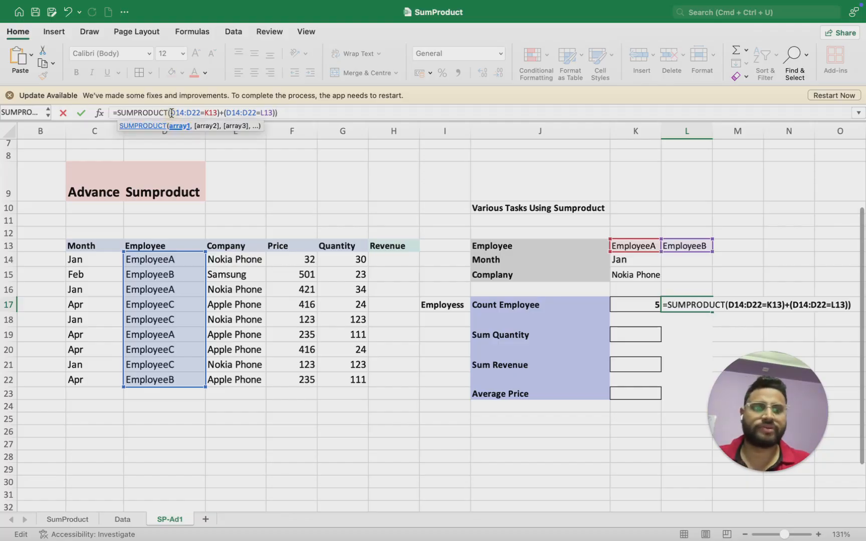
pyautogui.write('(')
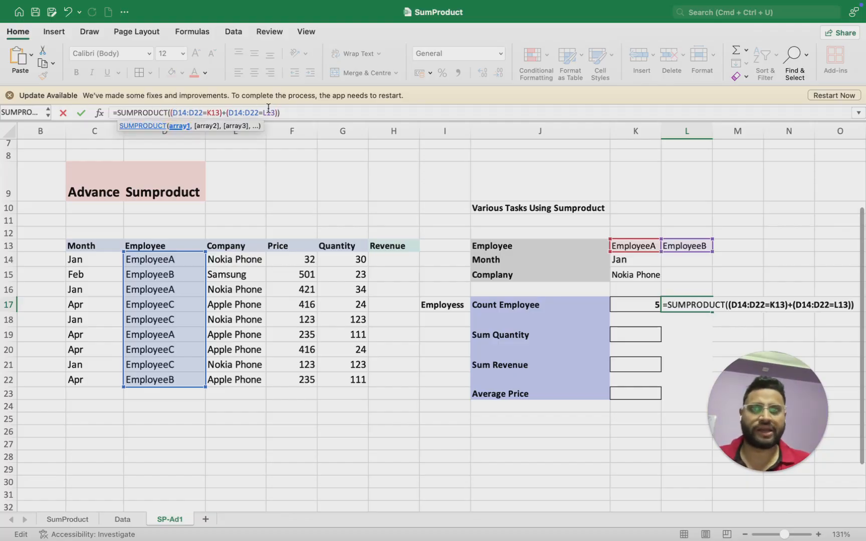
# Multiply the employee conditions in the L17 formula by the month condition (C14:C22=K14)
pyautogui.click(289, 111)
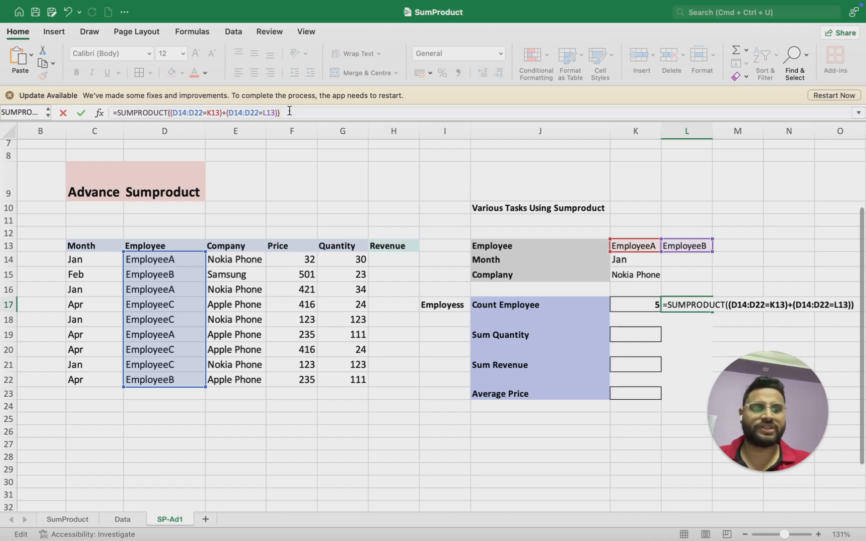
pyautogui.write('*')
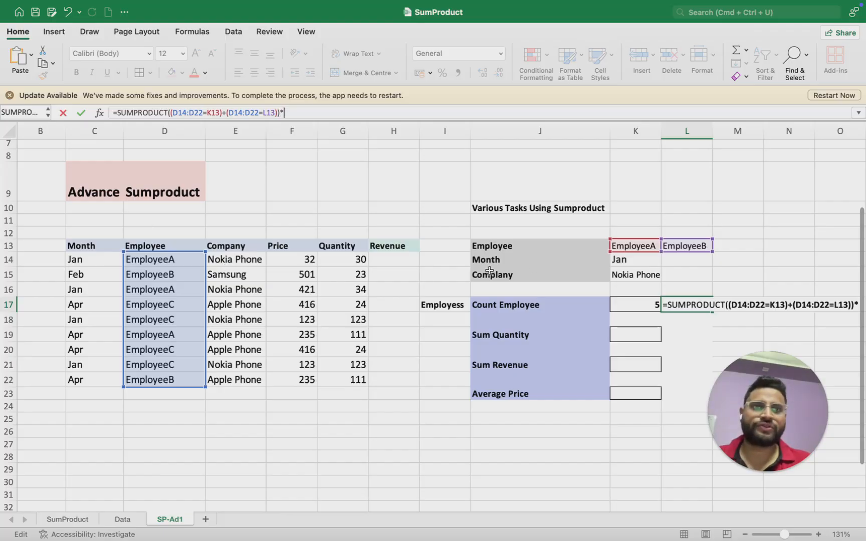
pyautogui.click(86, 258)
pyautogui.press('super+shift+Down')
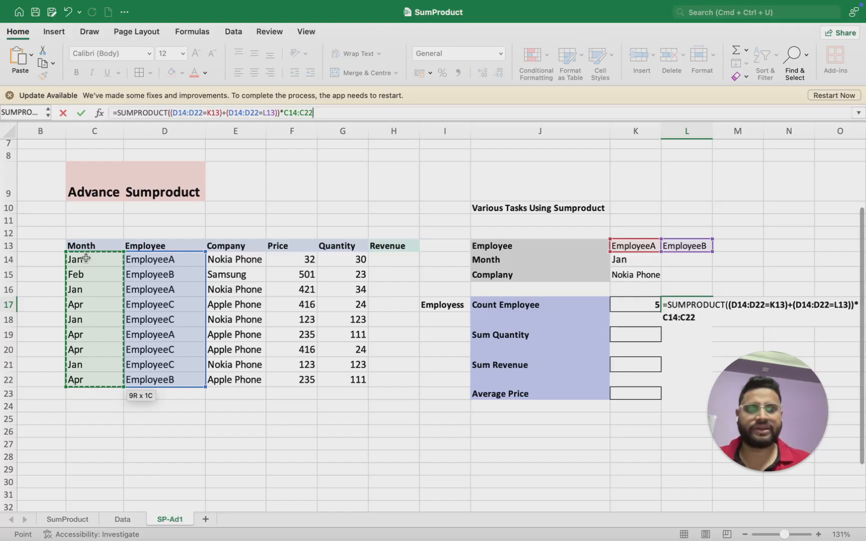
pyautogui.write('=')
pyautogui.click(623, 259)
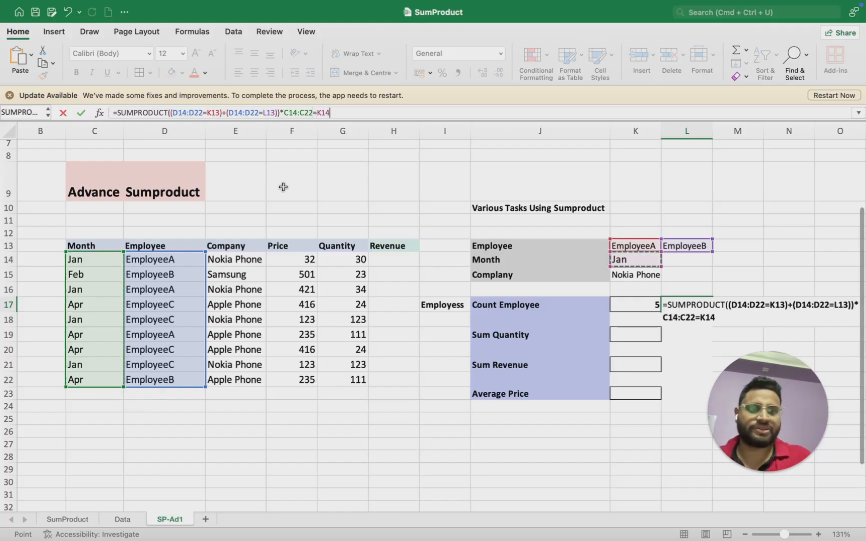
pyautogui.write(')')
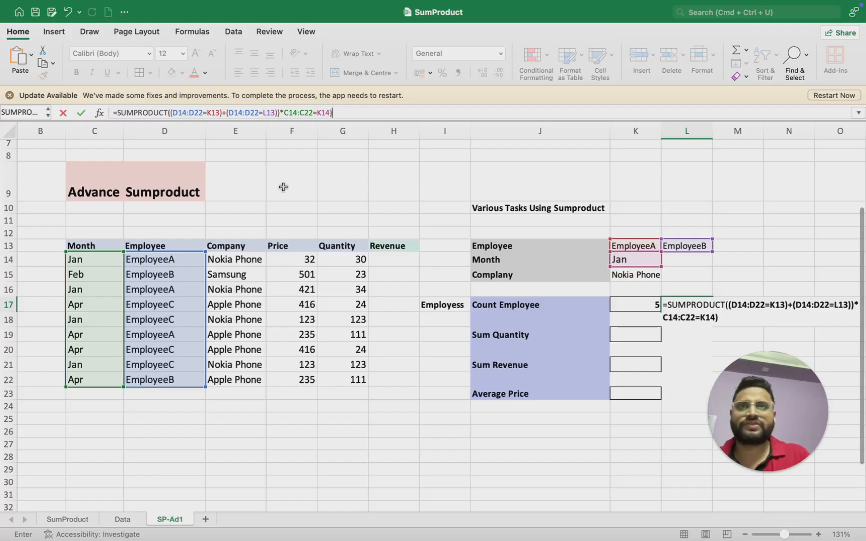
pyautogui.click(283, 112)
pyautogui.write('(')
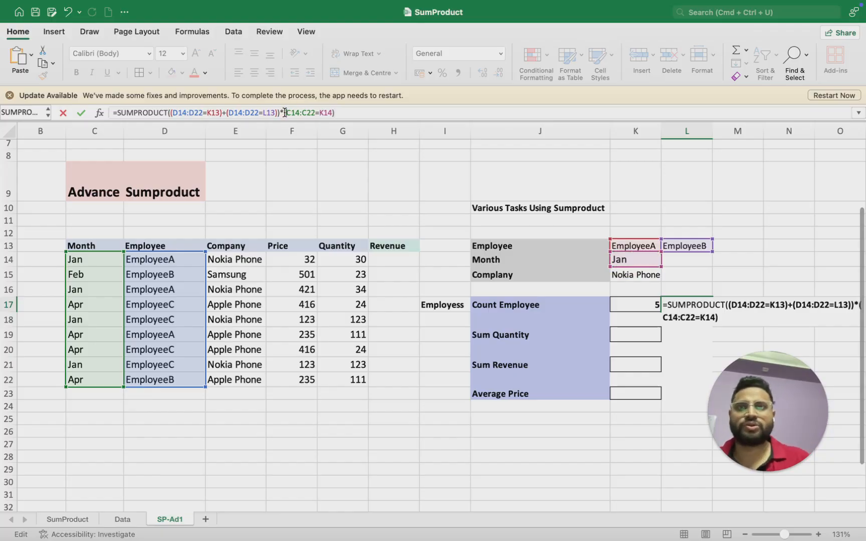
# Multiply the L17 formula's conditions by the company condition (E14:E22=K15)
pyautogui.click(354, 113)
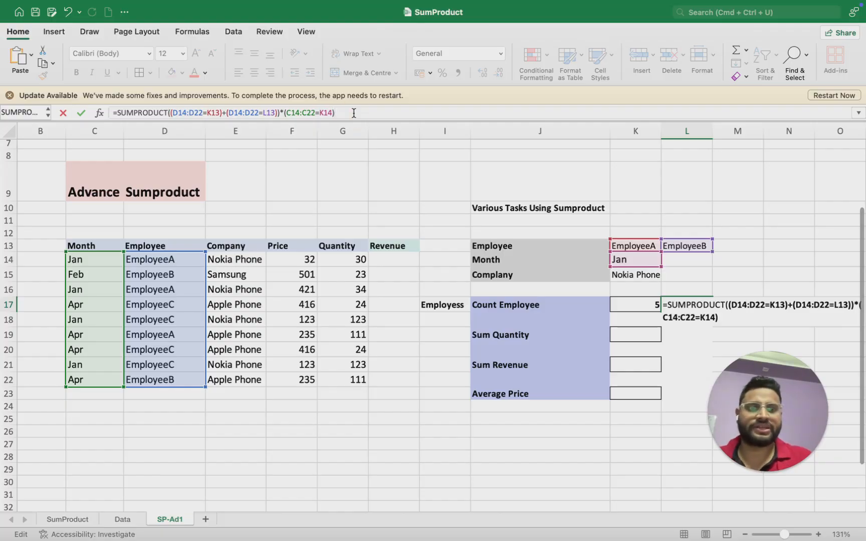
pyautogui.write('*')
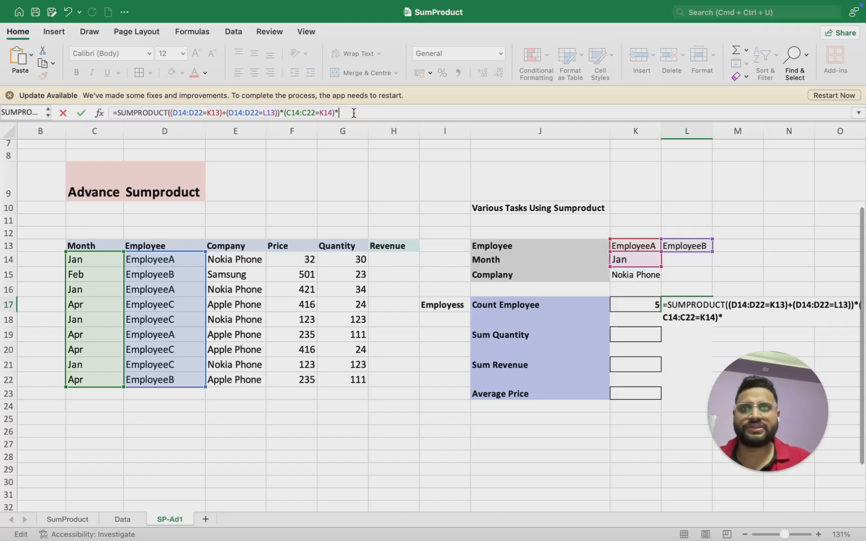
pyautogui.click(235, 257)
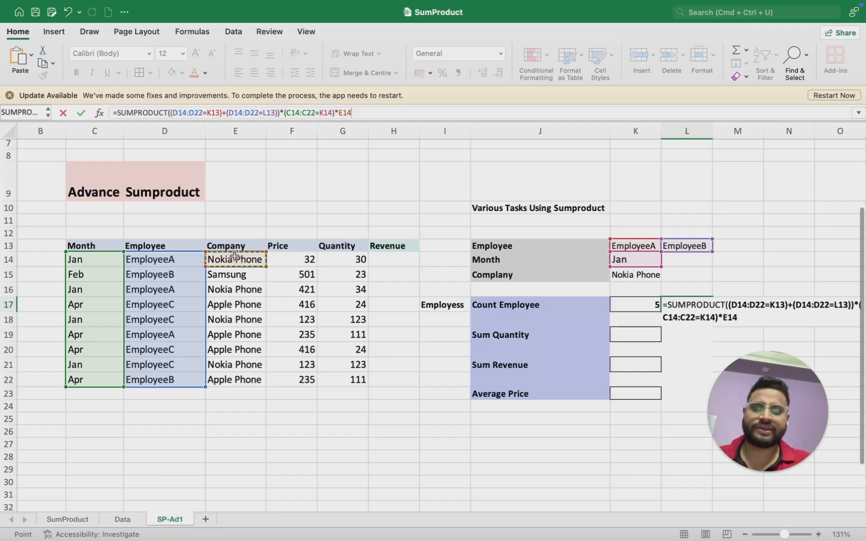
pyautogui.press('super+shift+Down')
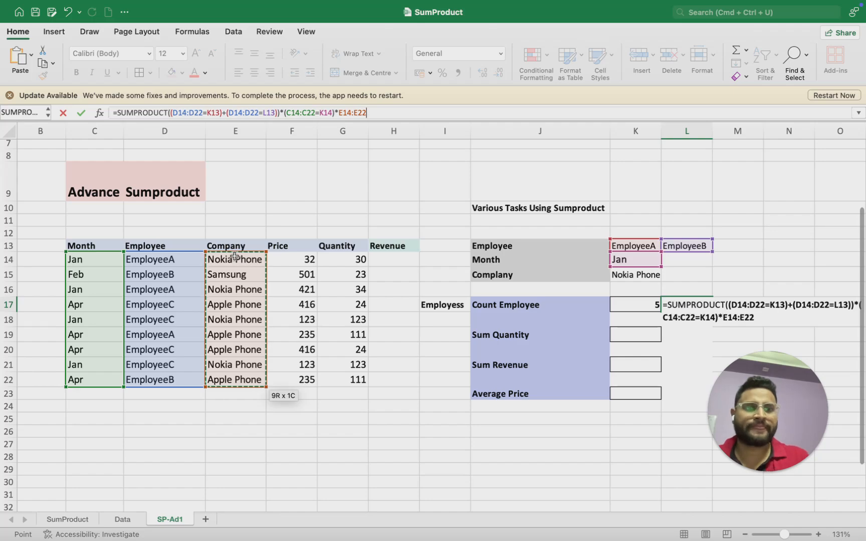
pyautogui.write('=')
pyautogui.click(636, 274)
pyautogui.write(')')
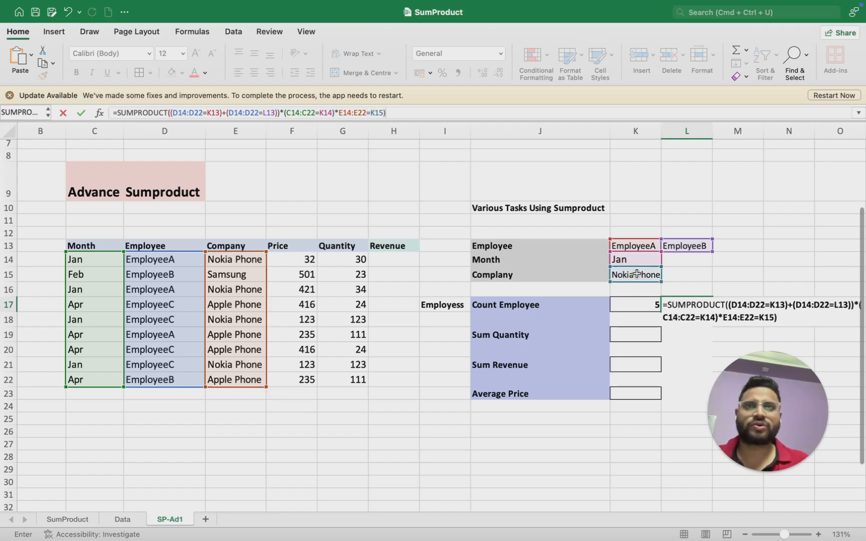
pyautogui.click(340, 113)
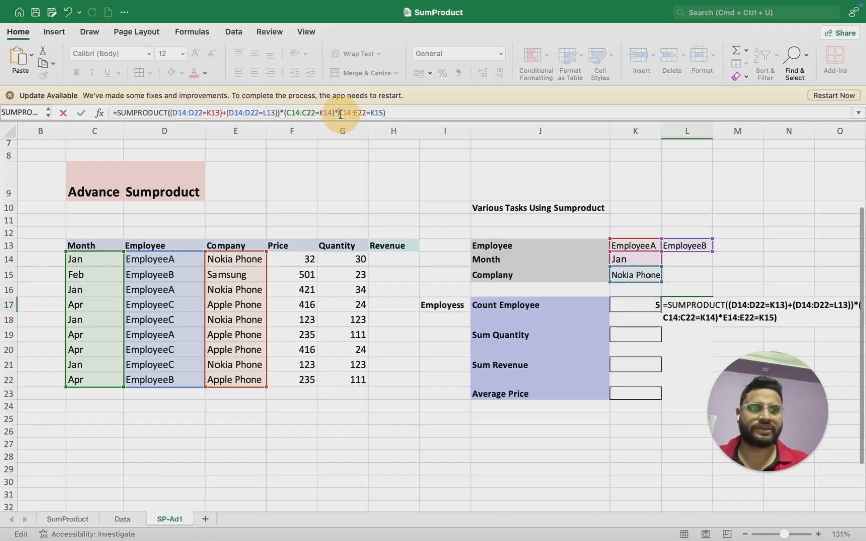
pyautogui.write('(')
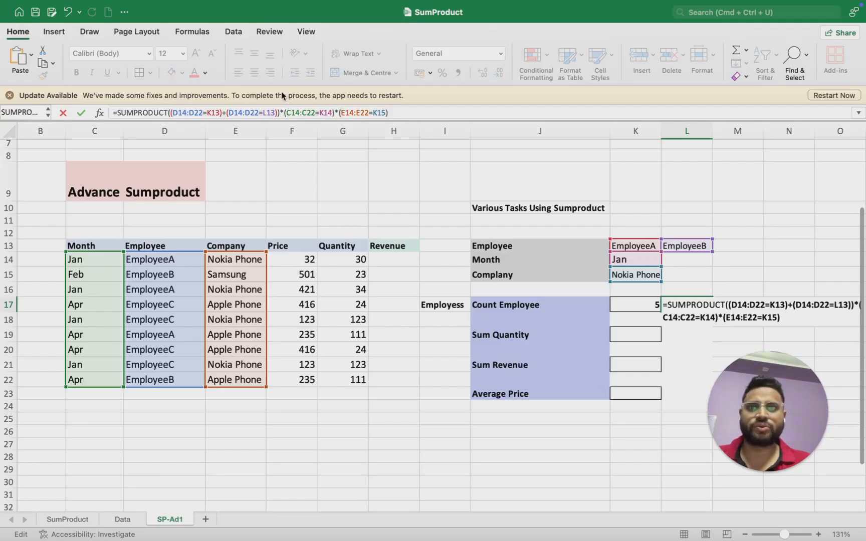
# Commit the L17 formula and reselect the cell to review it
pyautogui.press('Return')
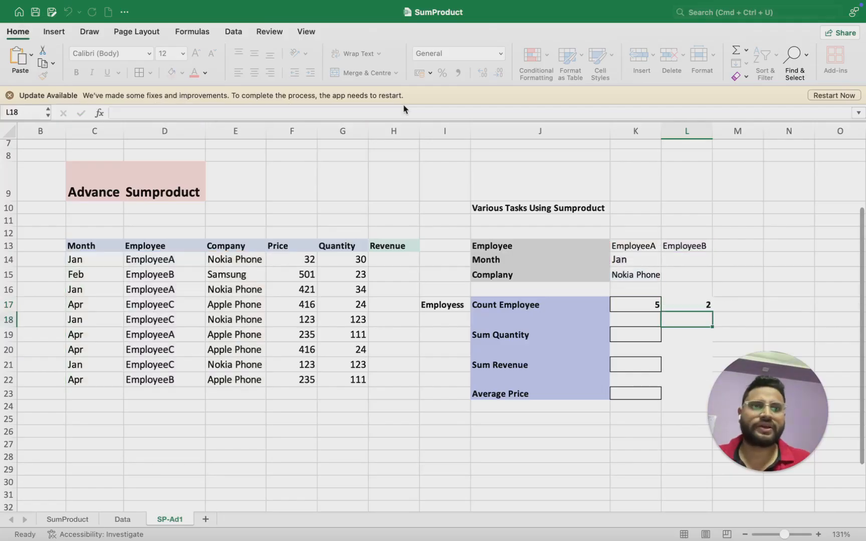
pyautogui.press('Up')
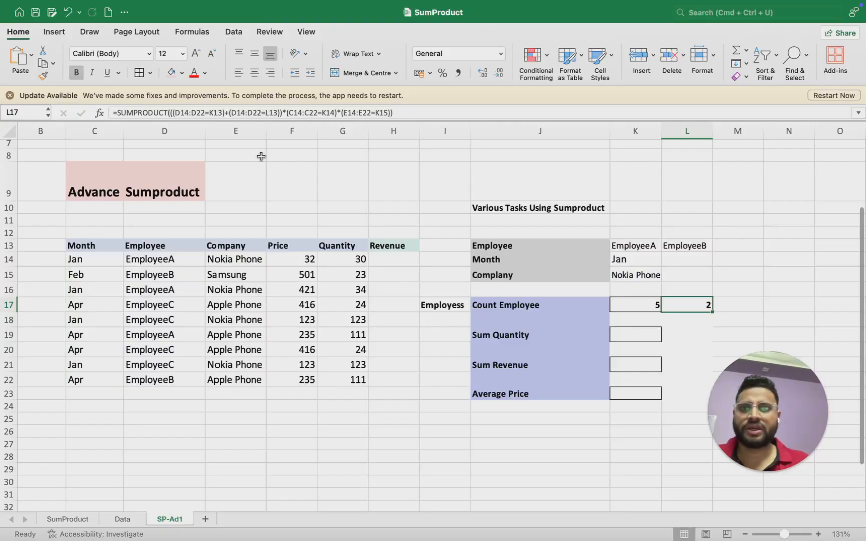
# Add filters to the data table's header row and exclude EmployeeC from the Employee column
pyautogui.click(161, 244)
pyautogui.press('super+shift+f')
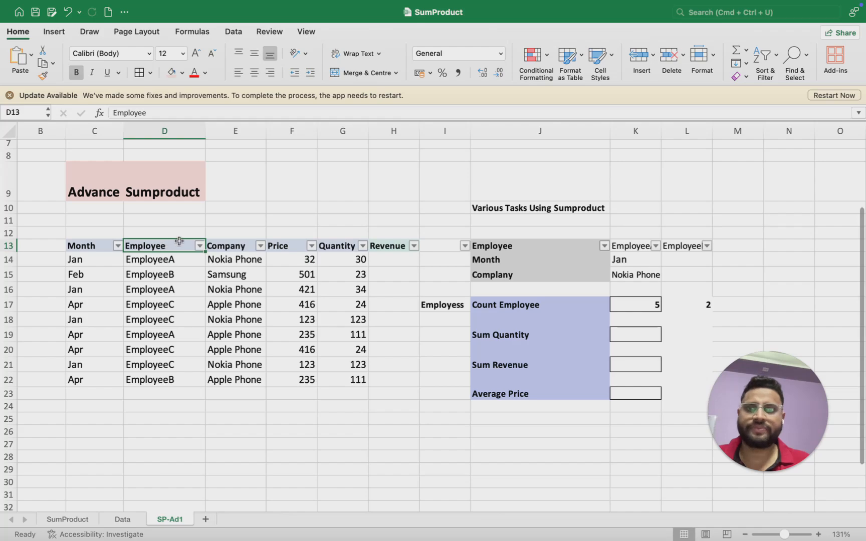
pyautogui.click(199, 246)
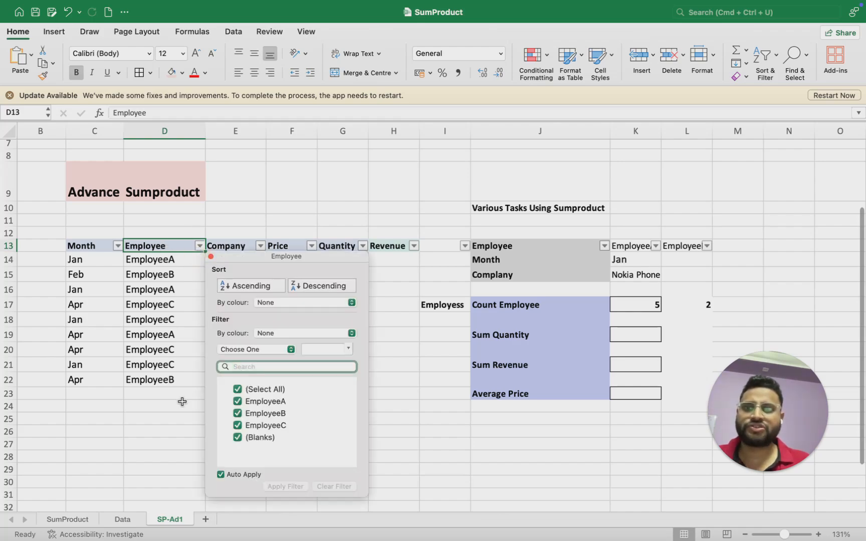
pyautogui.click(236, 424)
pyautogui.click(405, 413)
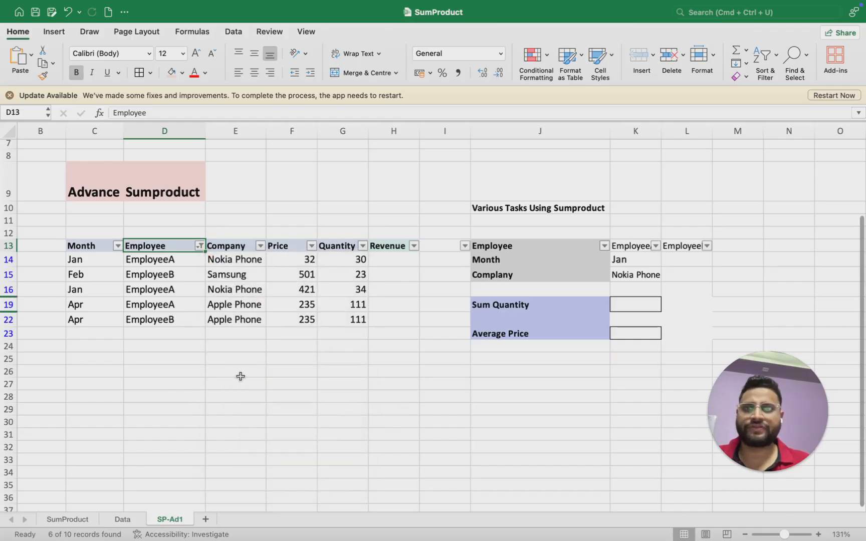
# Exclude Apr and Feb from the Month column to check the matching rows, and remove all filters from the table
pyautogui.click(117, 246)
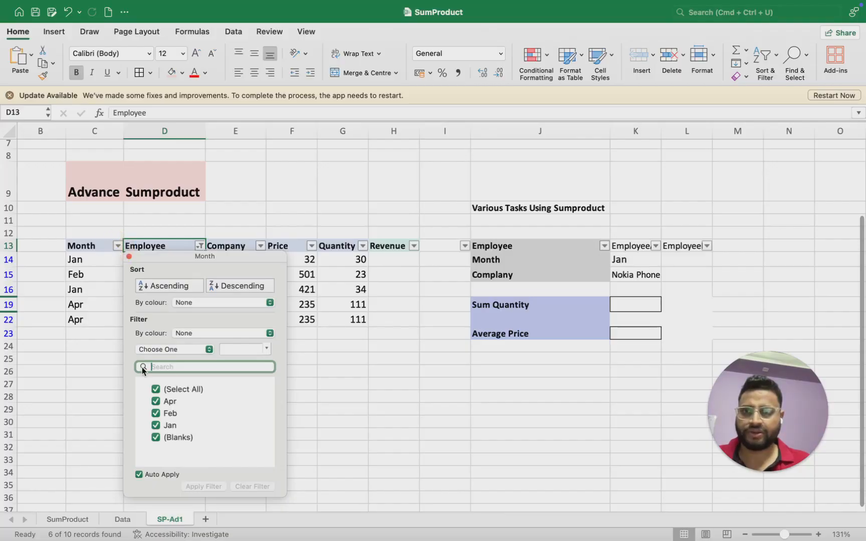
pyautogui.click(155, 411)
pyautogui.click(155, 399)
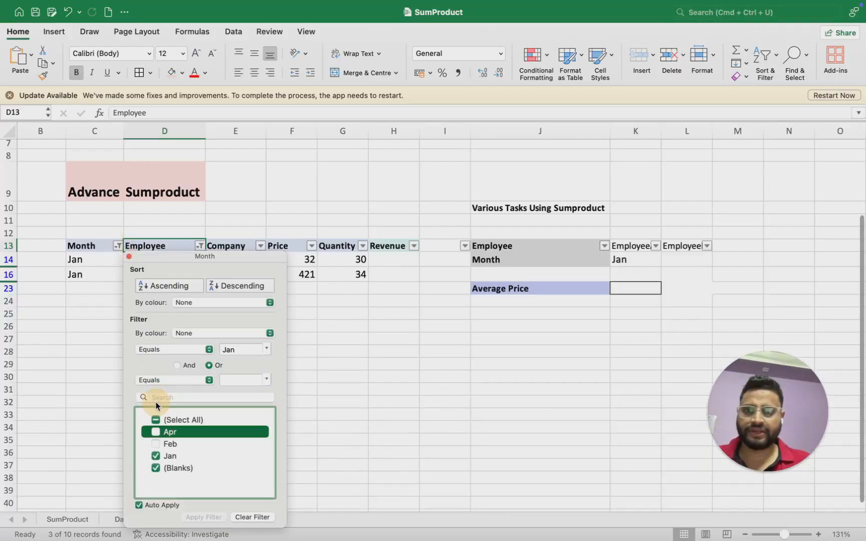
pyautogui.click(306, 396)
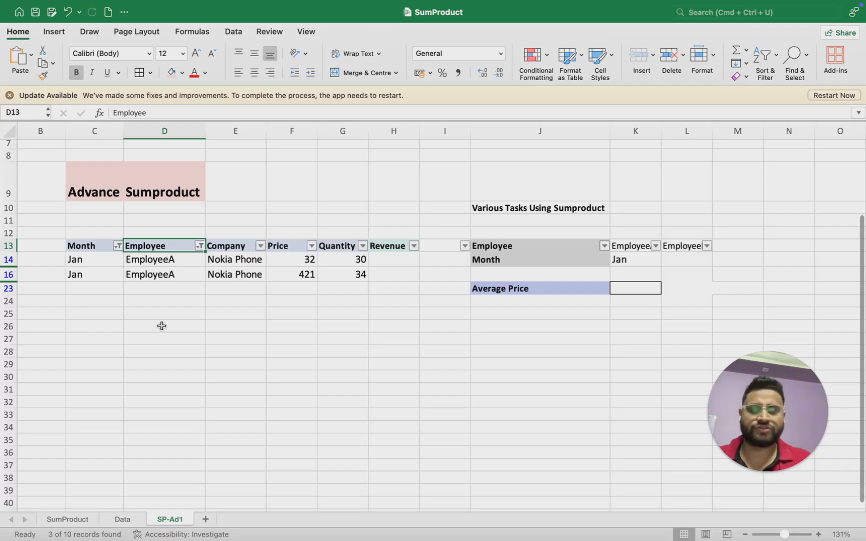
pyautogui.hotkey('ctrl', 'shift', 'l')
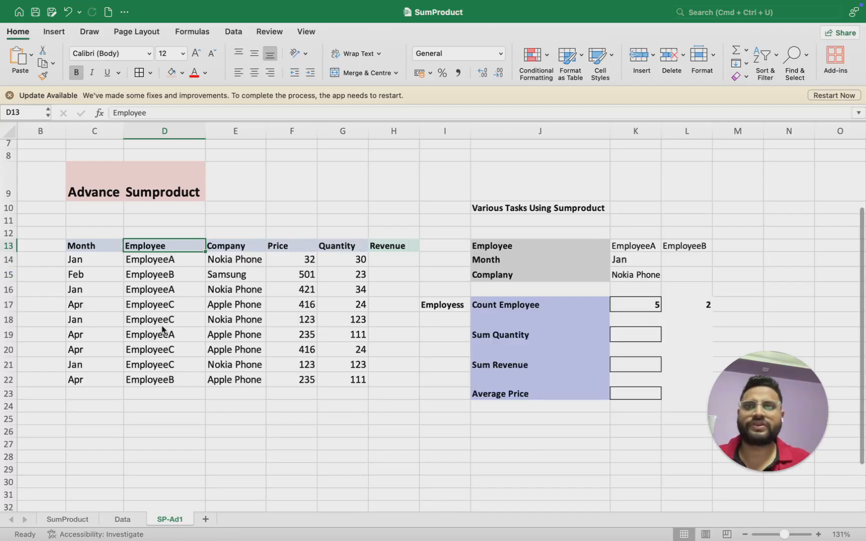
# Review the Count Employee row, the employee, month and company criteria cells, and the Sum Quantity row
pyautogui.click(705, 298)
pyautogui.press('Left')
pyautogui.press('Left')
pyautogui.press('Left')
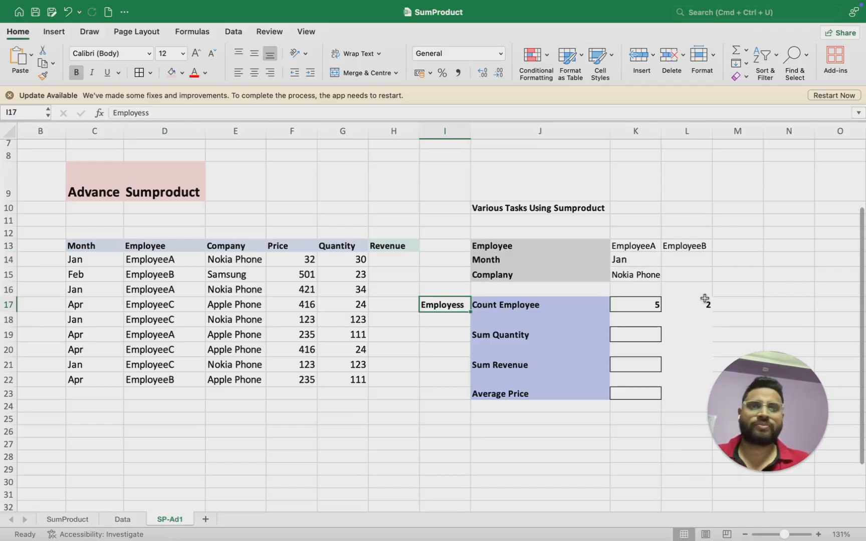
pyautogui.press('Right')
pyautogui.press('Right')
pyautogui.press('Up')
pyautogui.press('Up')
pyautogui.press('Up')
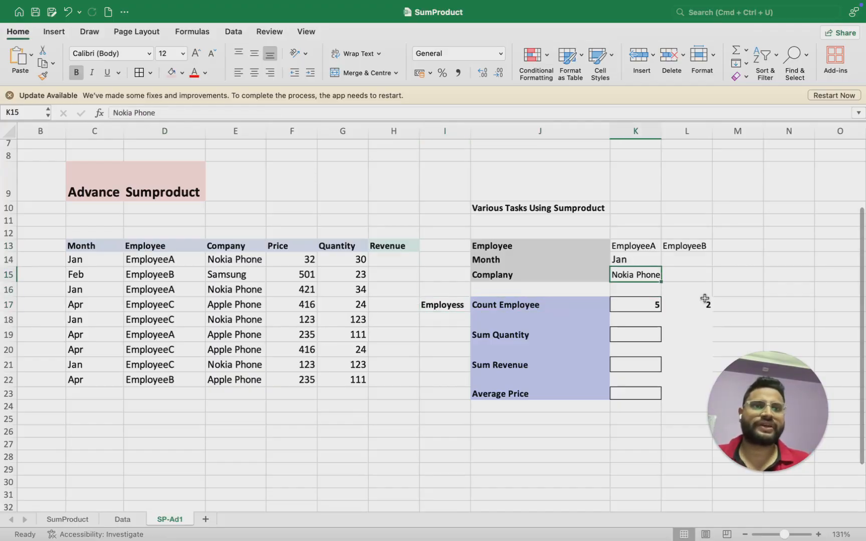
pyautogui.press('Up')
pyautogui.press('Right')
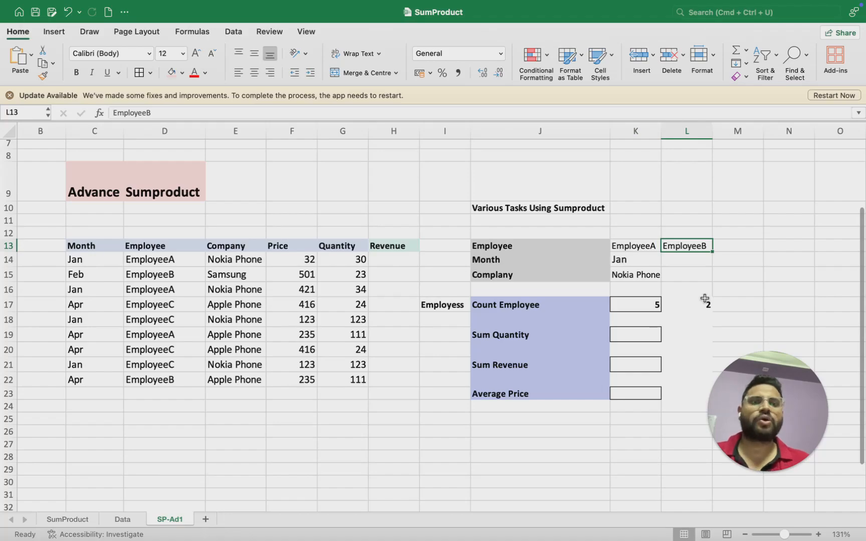
pyautogui.press('Left')
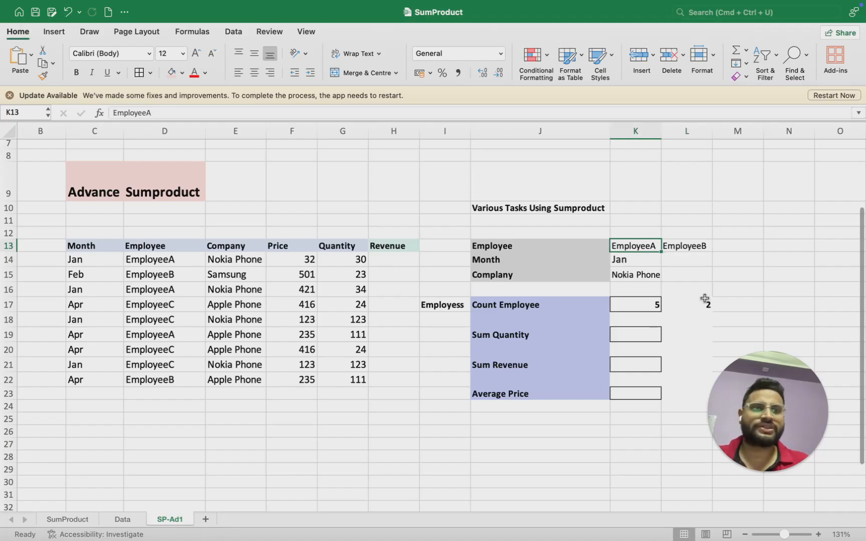
pyautogui.press('Down')
pyautogui.press('Down')
pyautogui.press('Down')
pyautogui.press('Down')
pyautogui.press('Down')
pyautogui.press('Down')
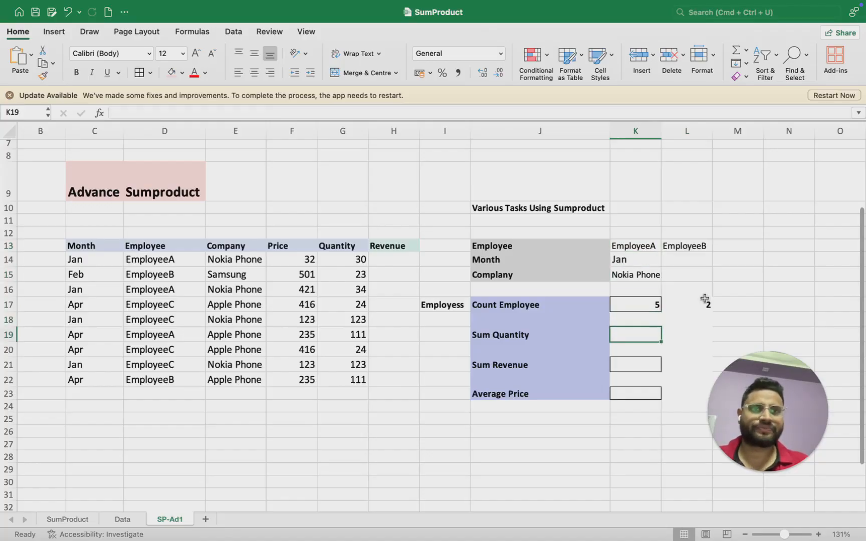
pyautogui.press('Left')
pyautogui.press('Left')
pyautogui.press('Right')
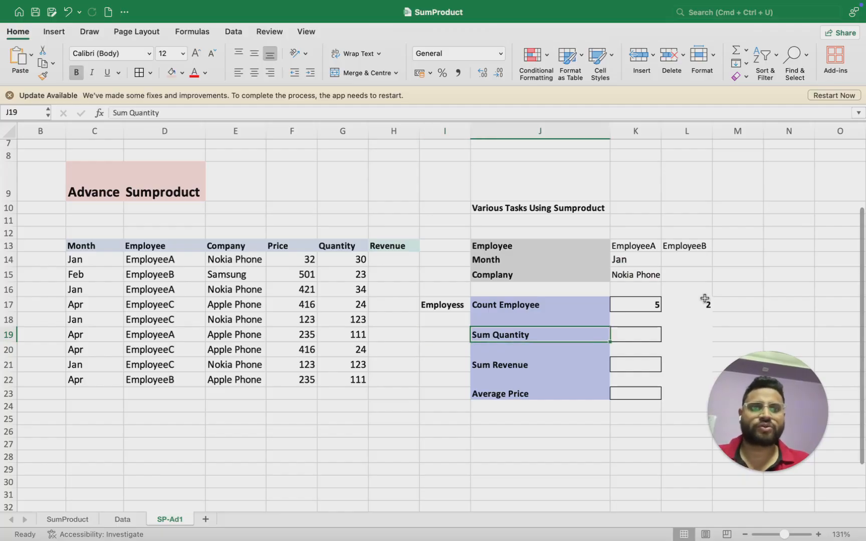
# Start a SUMPRODUCT formula in Sum Quantity cell K19 with the first employee condition D14:D22=K13
pyautogui.press('Right')
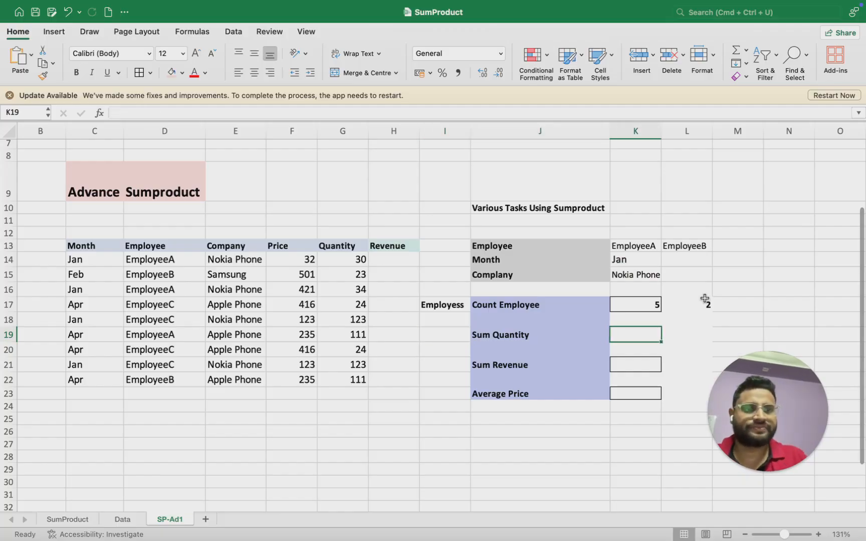
pyautogui.write('=sum')
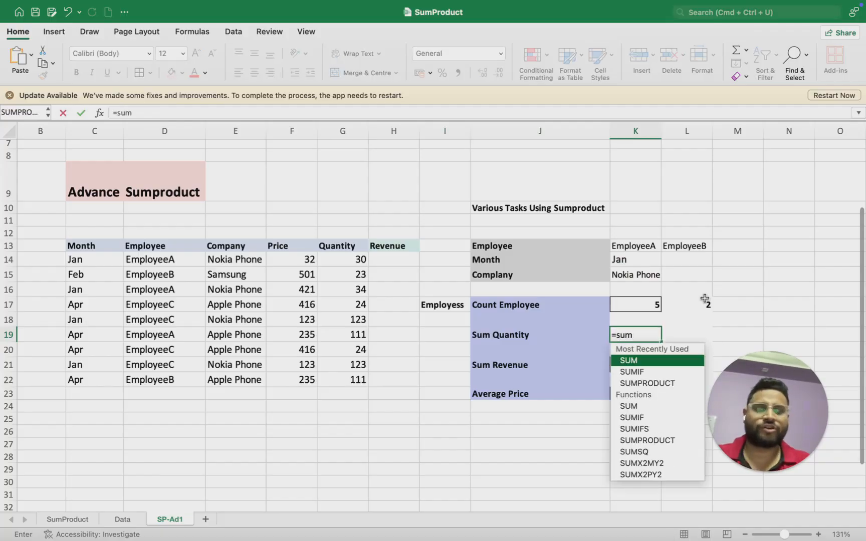
pyautogui.press('Down')
pyautogui.press('Down')
pyautogui.press('Tab')
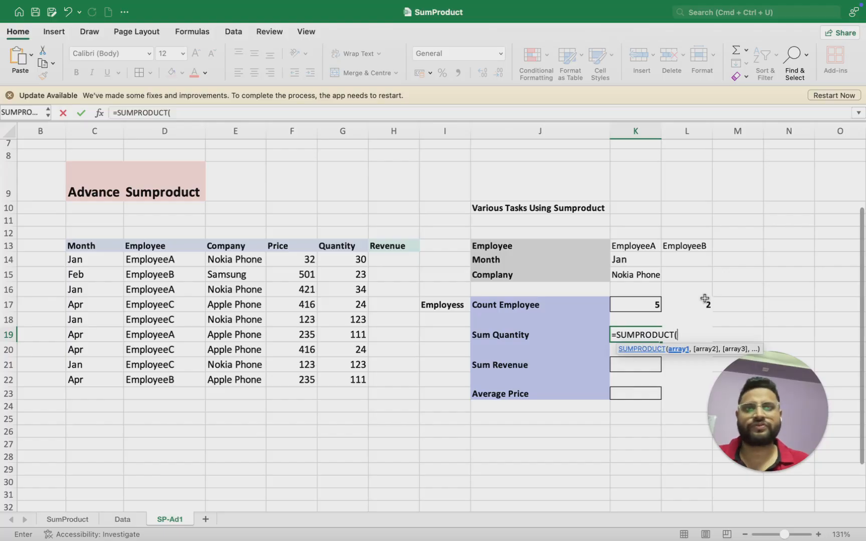
pyautogui.click(145, 259)
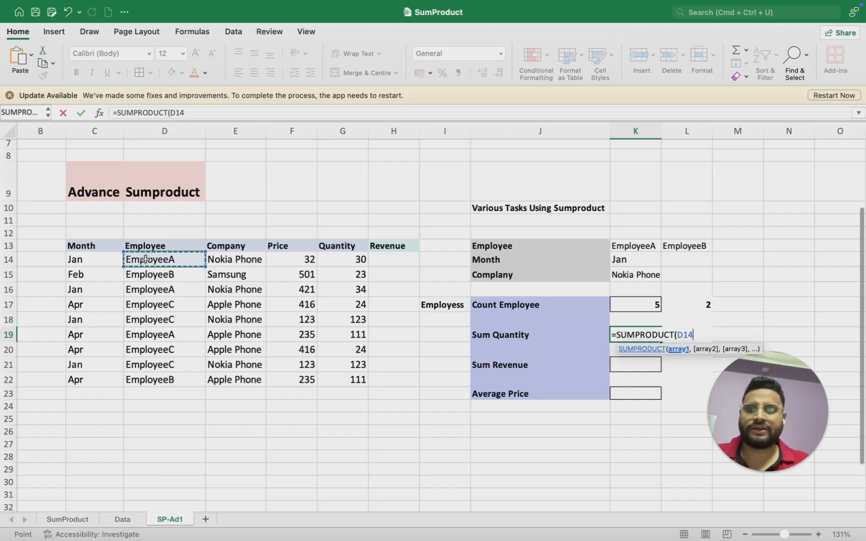
pyautogui.press('shift+super+Down')
pyautogui.write('=')
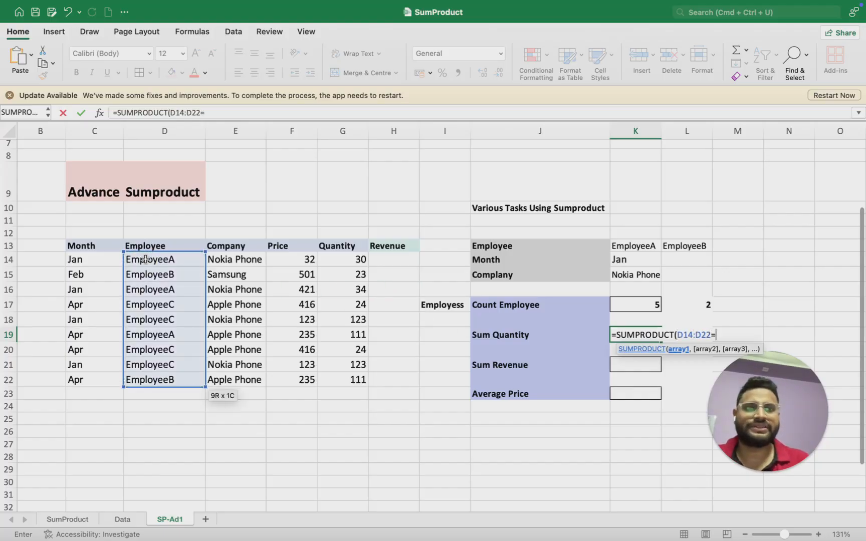
pyautogui.click(636, 246)
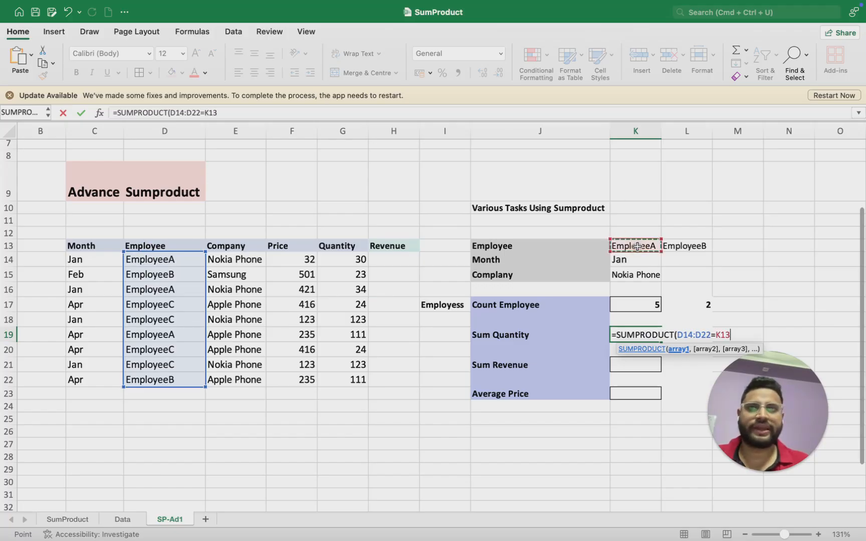
pyautogui.click(240, 111)
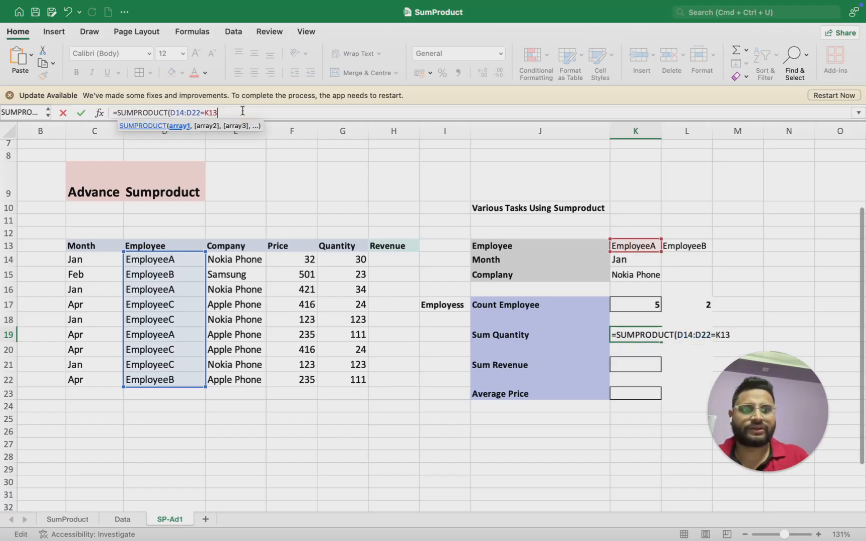
pyautogui.write(')')
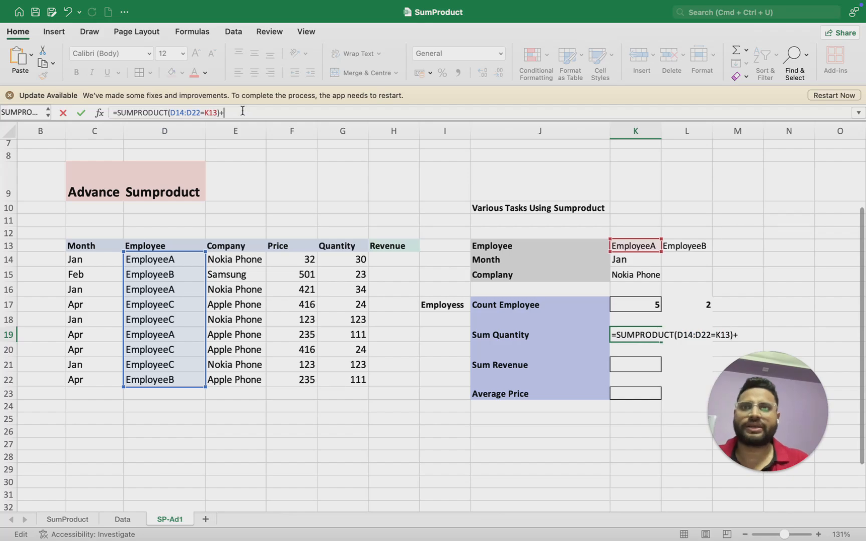
# Add the second employee condition to the K19 formula with a plus sign: (D14:D22=L13)
pyautogui.write('+(')
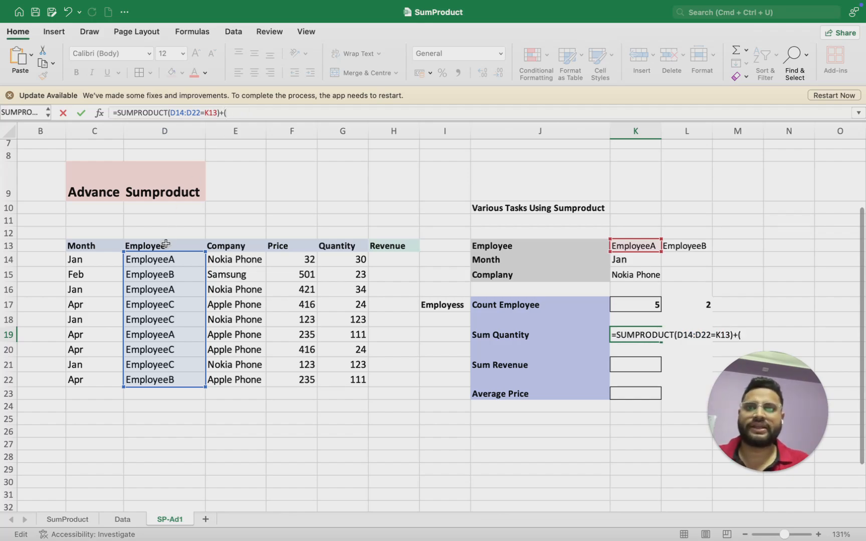
pyautogui.click(164, 259)
pyautogui.press('super+shift+Down')
pyautogui.write('=')
pyautogui.click(690, 244)
pyautogui.write(')')
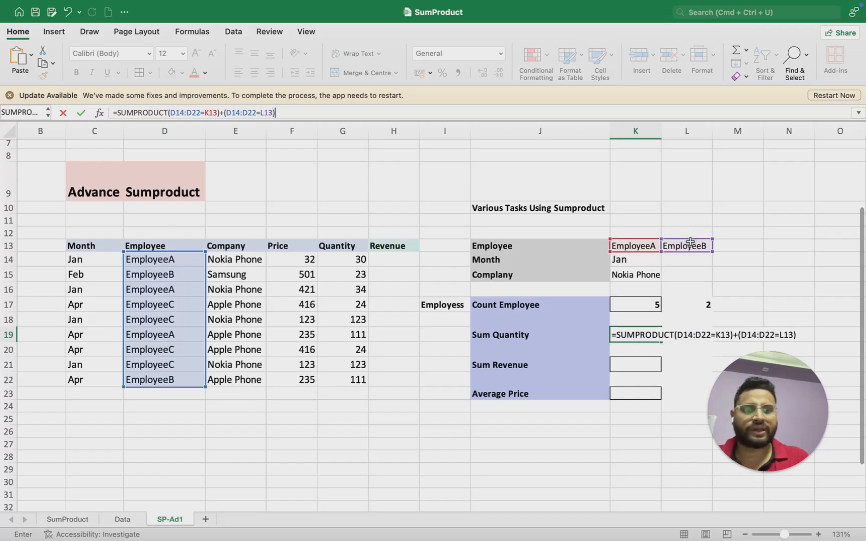
# Complete the parentheses around the K19 employee conditions as ((D14:D22=K13)+(D14:D22=L13))
pyautogui.write(')')
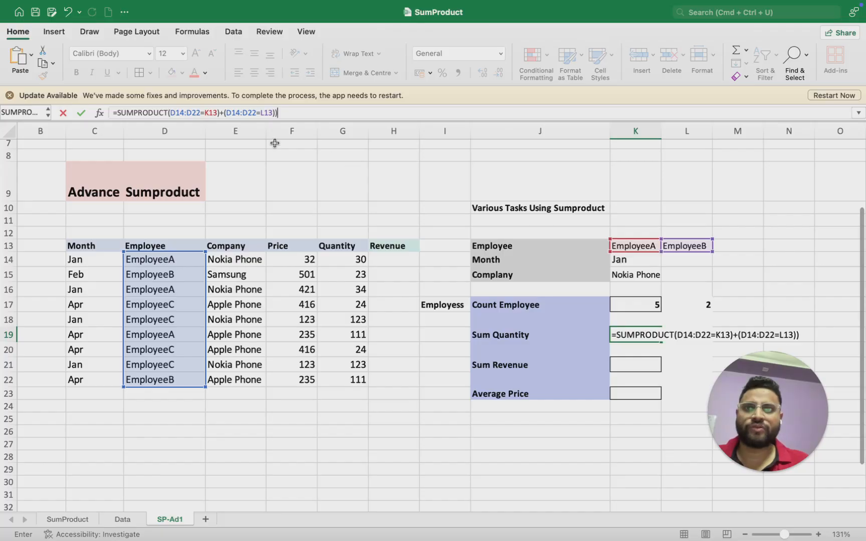
pyautogui.click(170, 113)
pyautogui.write('(')
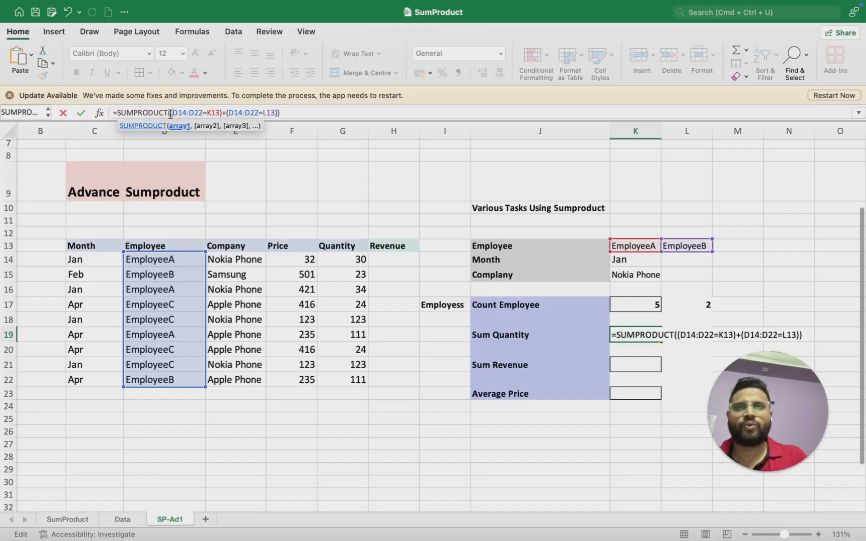
# Multiply the employee conditions in the K19 formula by the month condition (C14:C22=K14)
pyautogui.click(289, 118)
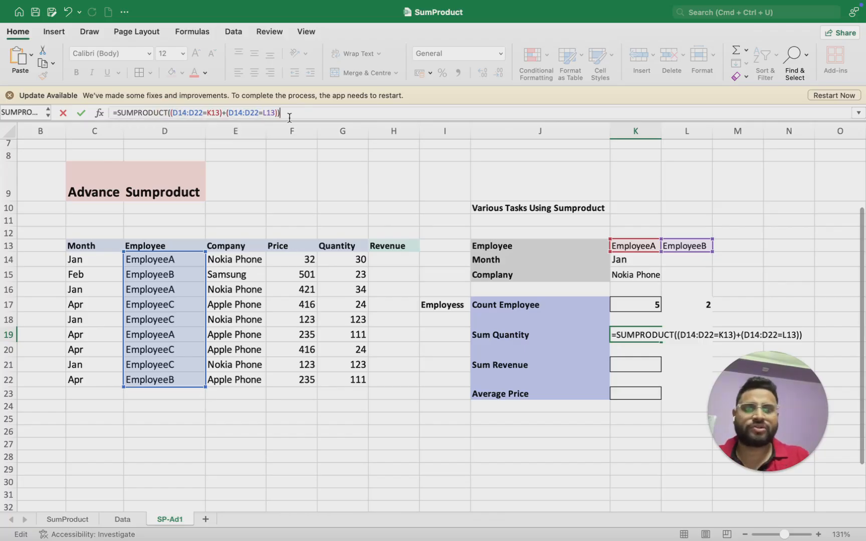
pyautogui.write('*')
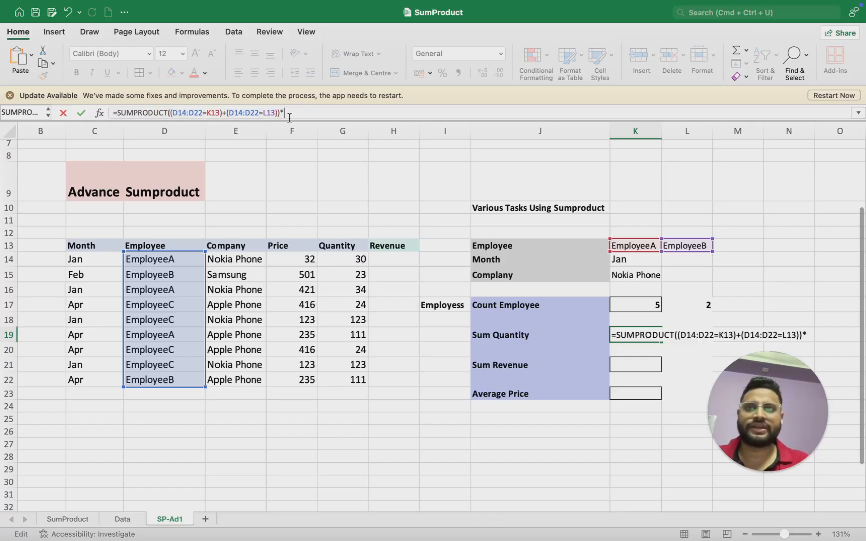
pyautogui.click(102, 264)
pyautogui.moveTo(102, 263); pyautogui.dragTo(98, 381)
pyautogui.write('=')
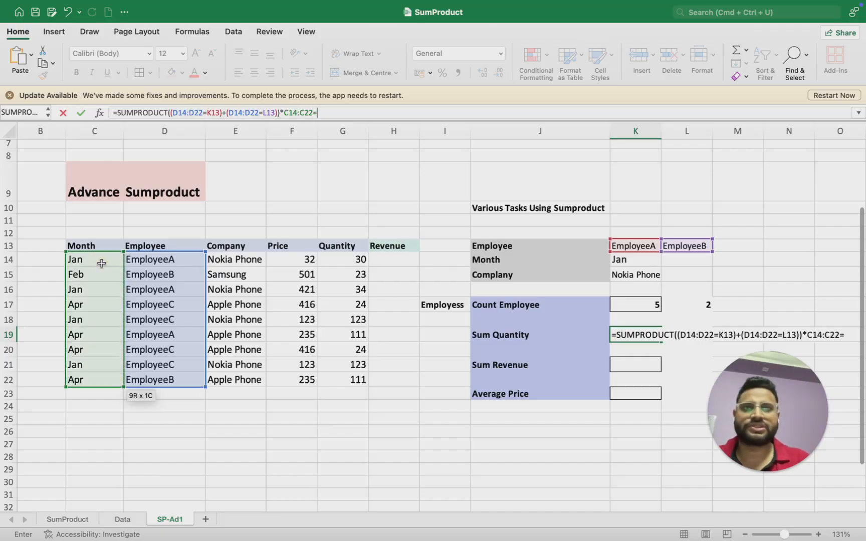
pyautogui.click(634, 261)
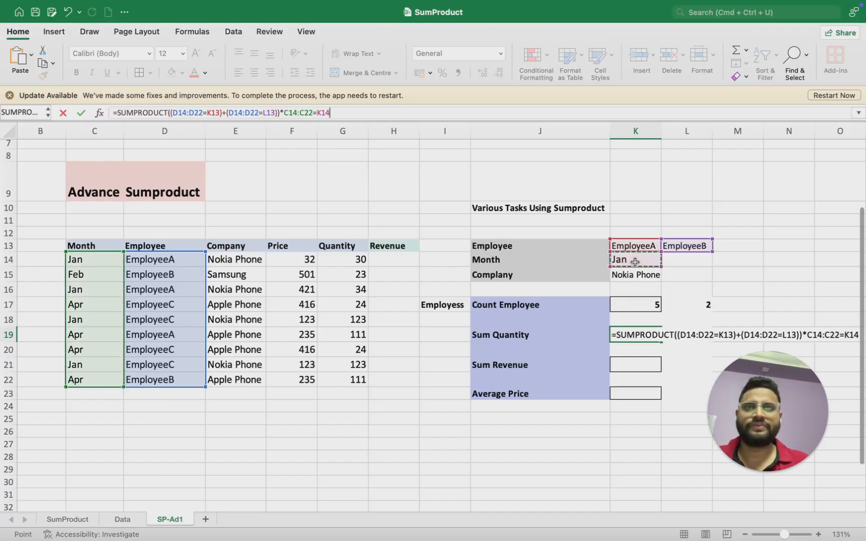
pyautogui.write(')')
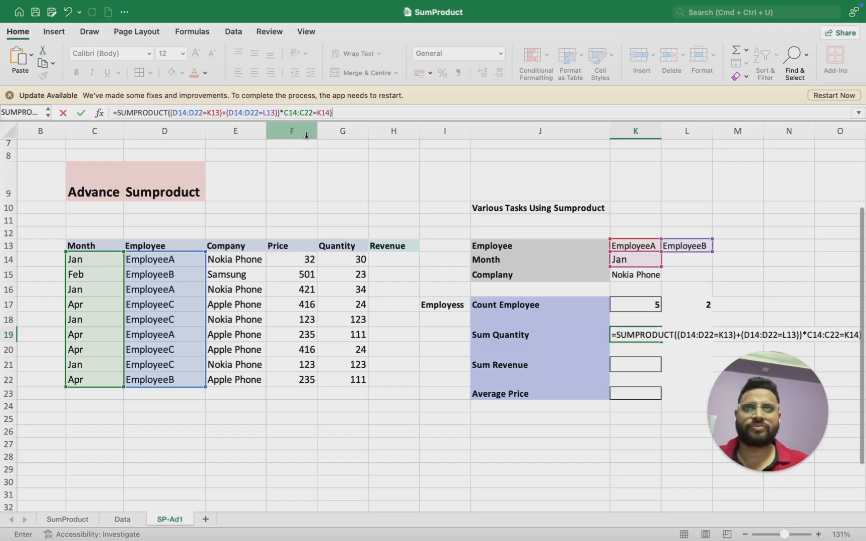
pyautogui.click(284, 112)
pyautogui.write('(')
# Multiply the K19 formula's existing conditions by the company condition (E14:E22=K15)
pyautogui.click(366, 111)
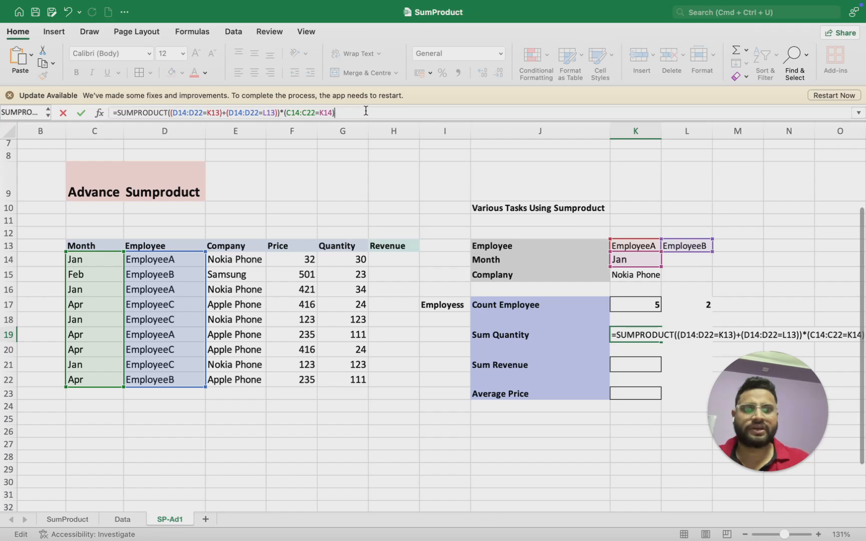
pyautogui.write('*')
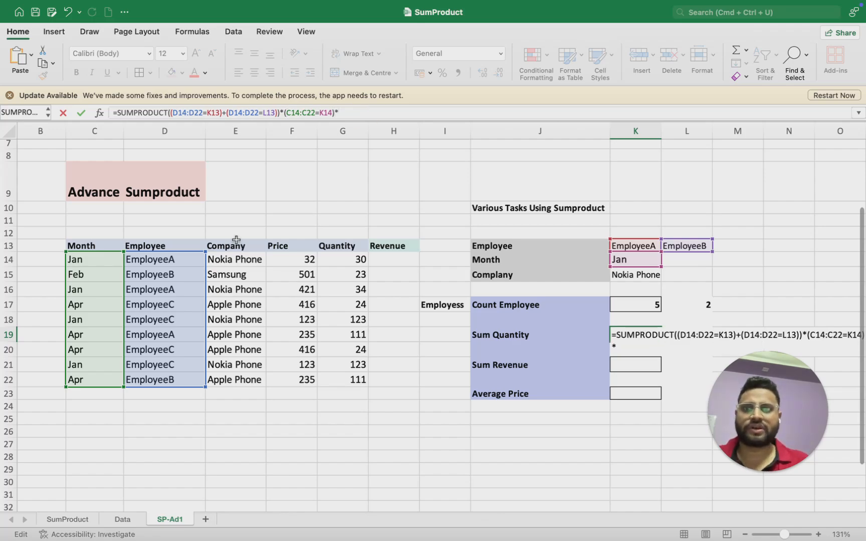
pyautogui.click(230, 257)
pyautogui.press('super+shift+Down')
pyautogui.write('=')
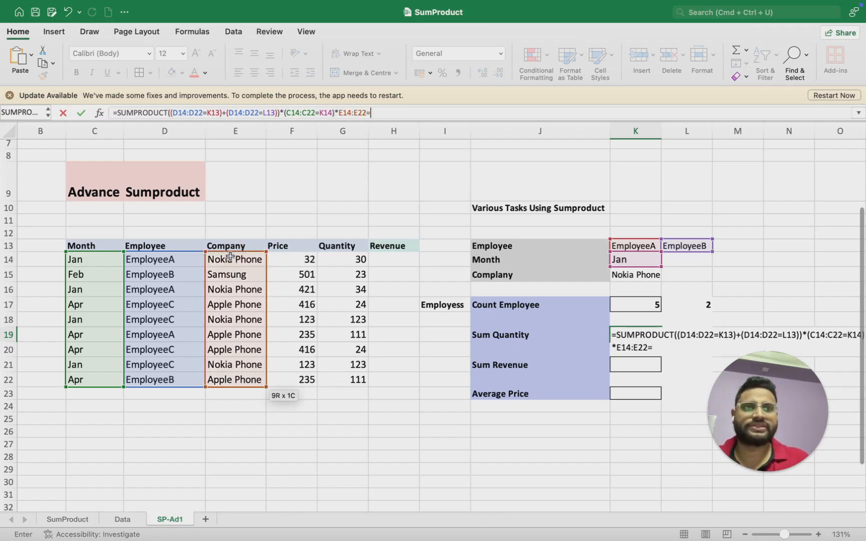
pyautogui.click(621, 278)
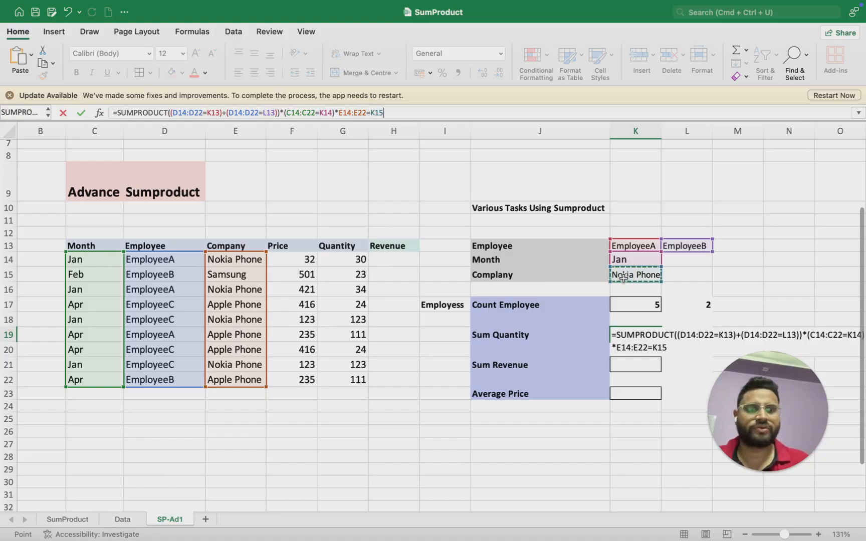
pyautogui.write(')')
pyautogui.click(337, 112)
pyautogui.write('(')
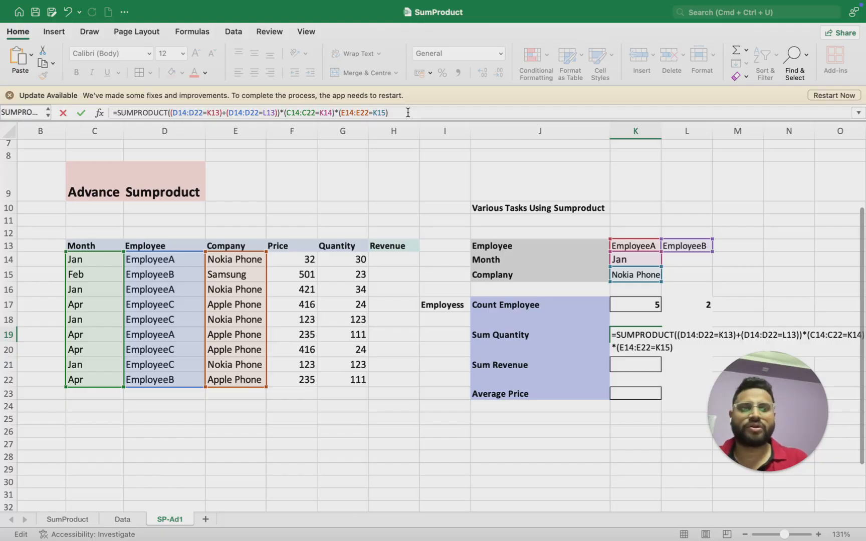
# Multiply the K19 conditions by the quantity range G14:G22, wrap the whole product in parentheses and enter the formula
pyautogui.write('*')
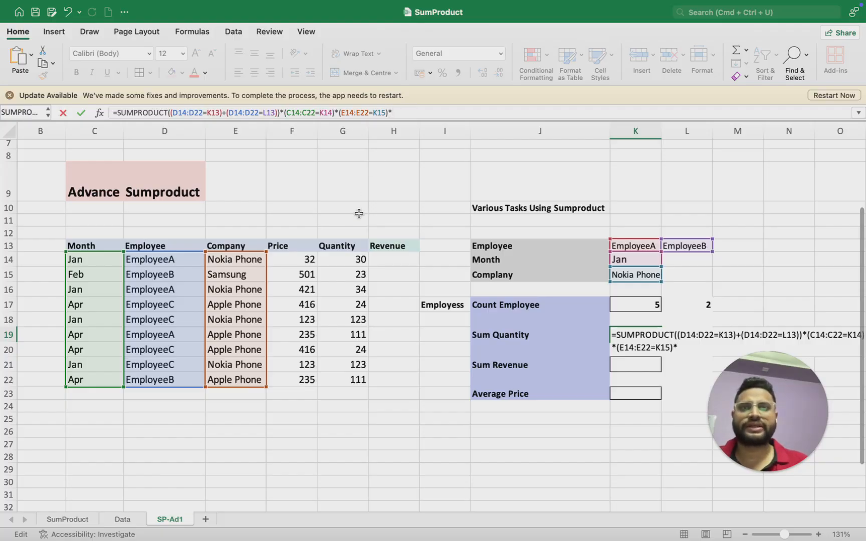
pyautogui.click(341, 258)
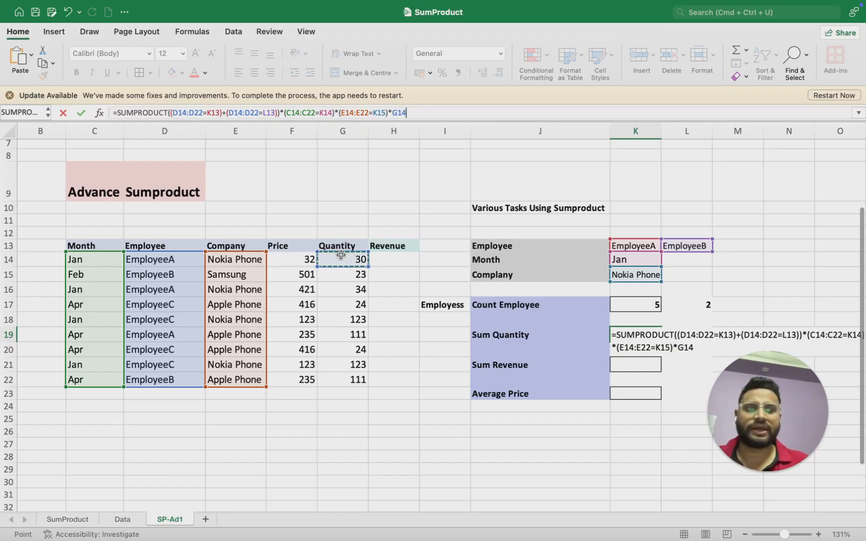
pyautogui.press('super+shift+Down')
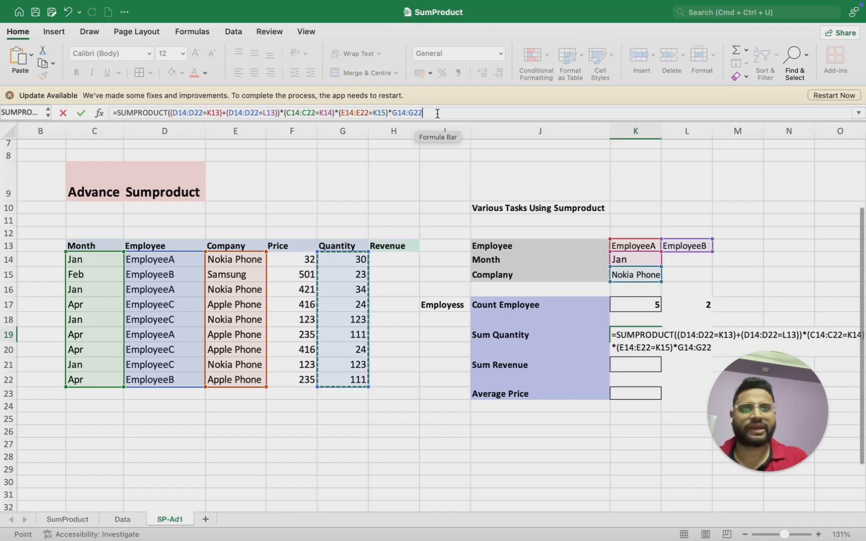
pyautogui.click(169, 112)
pyautogui.write('(')
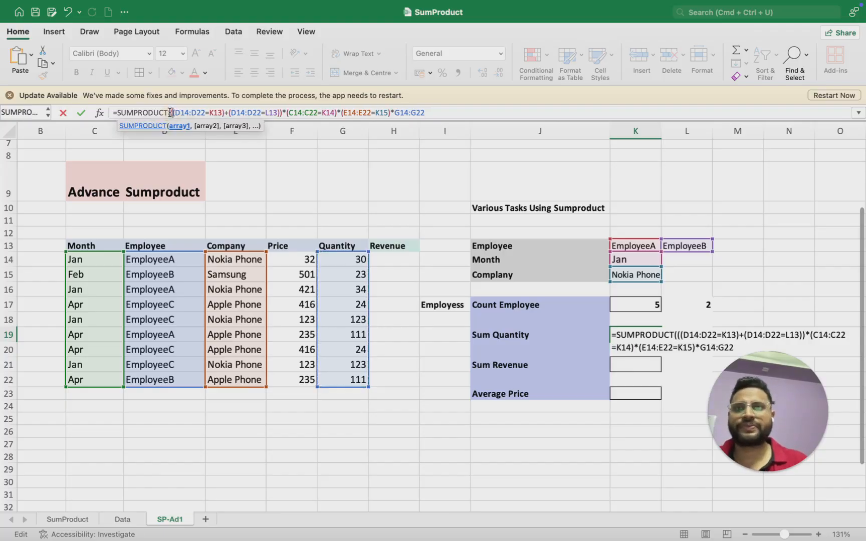
pyautogui.write(')')
pyautogui.press('Return')
pyautogui.press('Up')
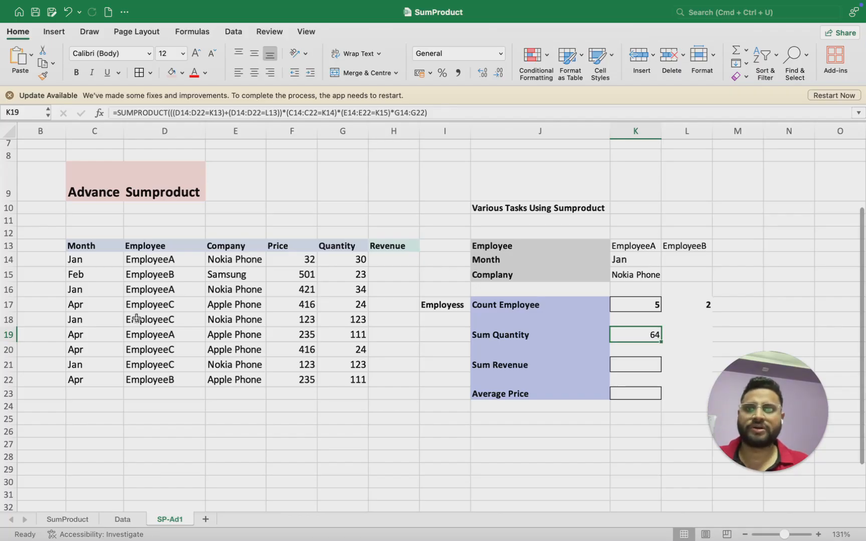
# Check the Sum Quantity result against rows 14 and 16 and the combined quantities in G14 and G16
pyautogui.click(93, 289)
pyautogui.hotkey('shift', 'Right')
pyautogui.hotkey('shift', 'Right')
pyautogui.hotkey('shift', 'Right')
pyautogui.hotkey('shift', 'Right')
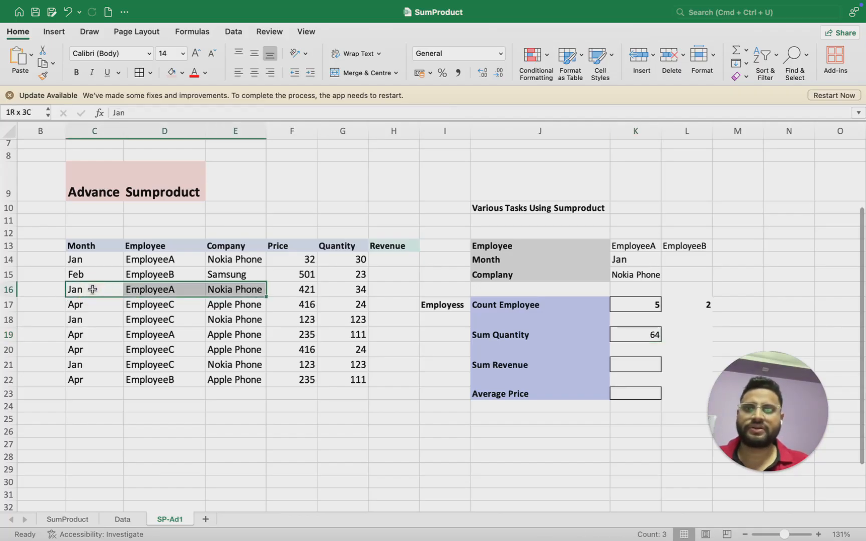
pyautogui.click(90, 260)
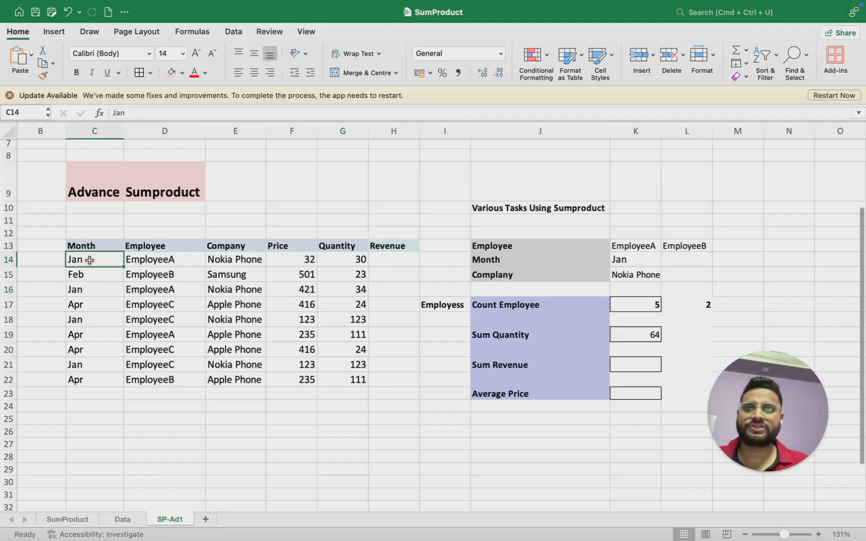
pyautogui.hotkey('shift', 'Right')
pyautogui.hotkey('shift', 'Right')
pyautogui.hotkey('shift', 'Right')
pyautogui.hotkey('shift', 'Right')
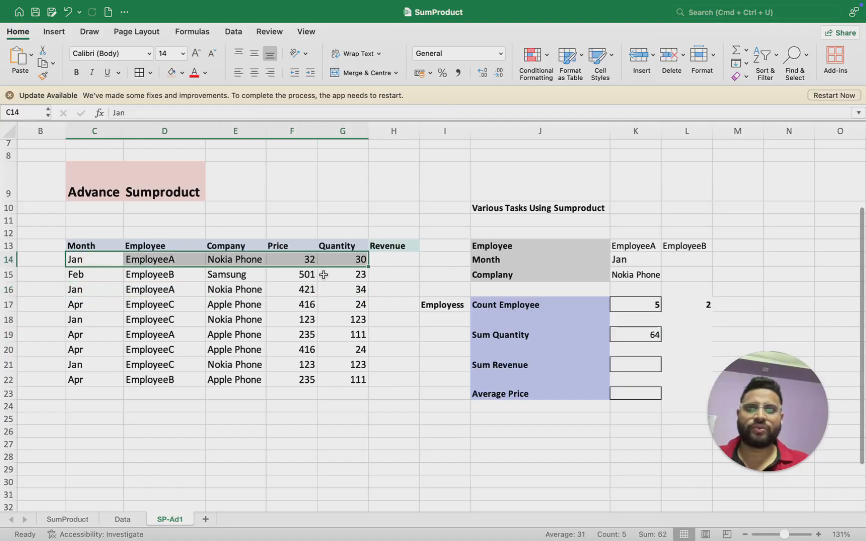
pyautogui.click(343, 264)
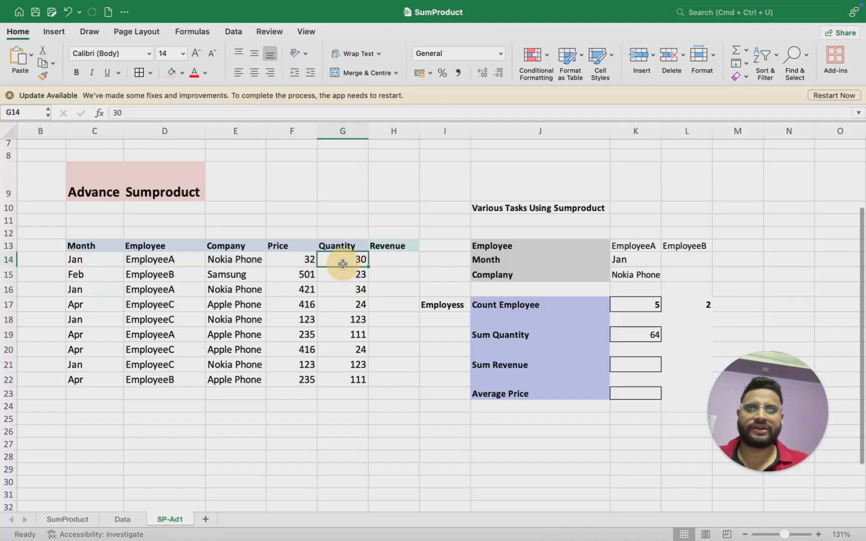
pyautogui.keyDown('super'); pyautogui.click(350, 292); pyautogui.keyUp('super')
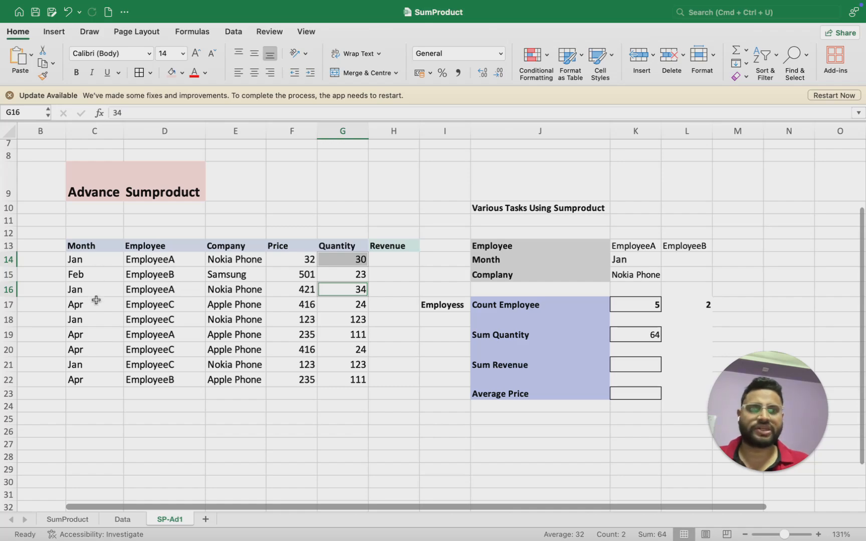
# Copy the Sum Quantity formula from K19 into the Sum Revenue cell K21
pyautogui.click(630, 362)
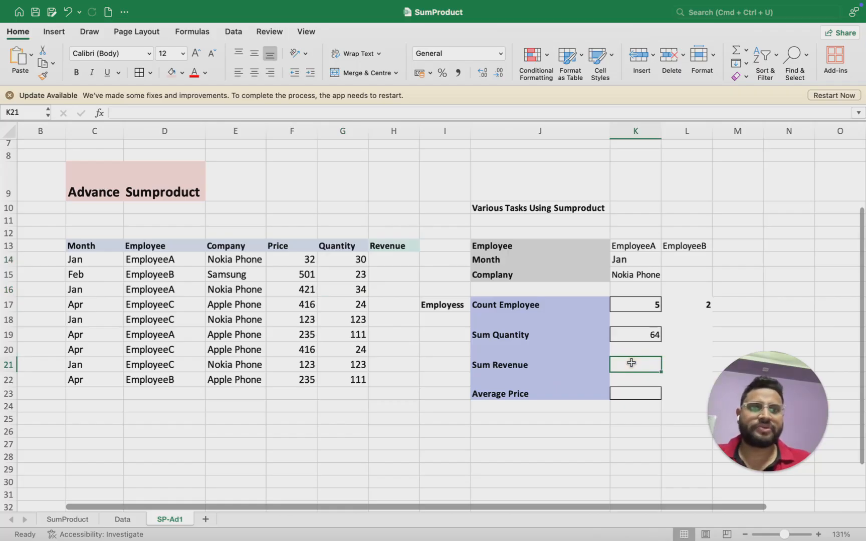
pyautogui.press('Left')
pyautogui.press('Right')
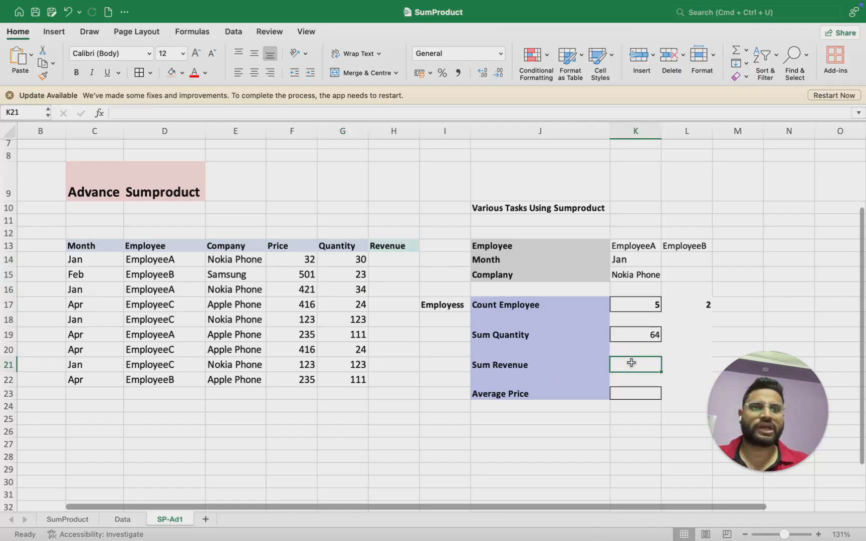
pyautogui.press('Up')
pyautogui.press('Up')
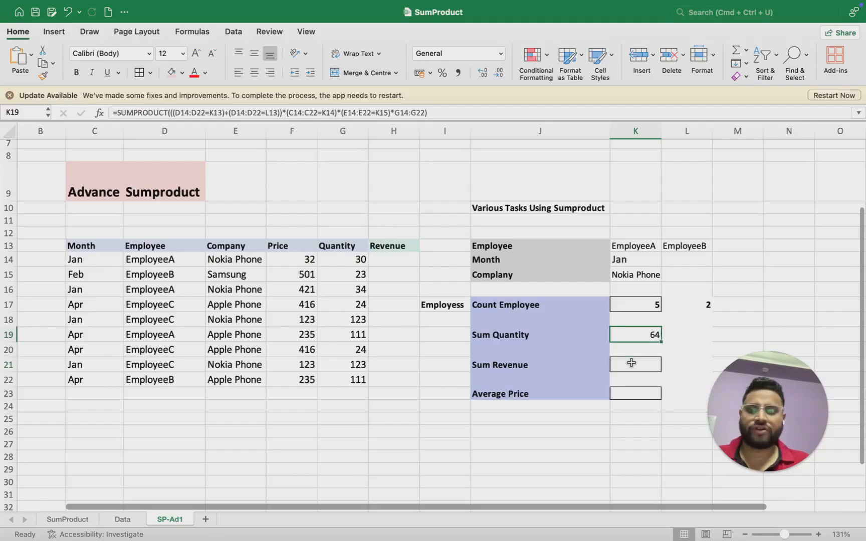
pyautogui.press('super+c')
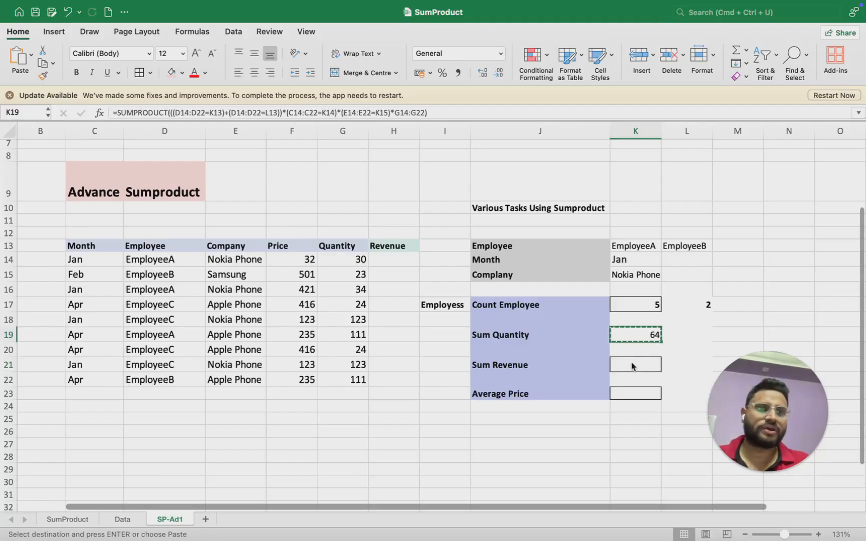
pyautogui.press('Down')
pyautogui.press('Down')
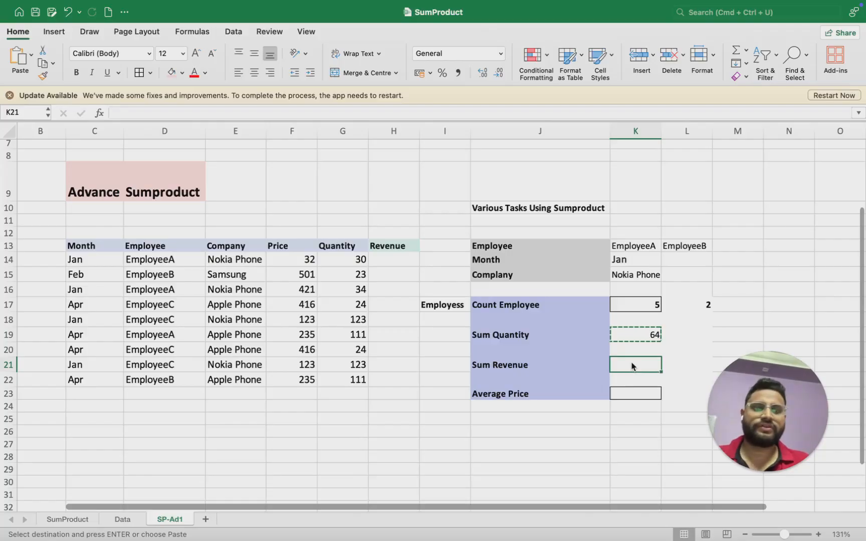
pyautogui.press('super+v')
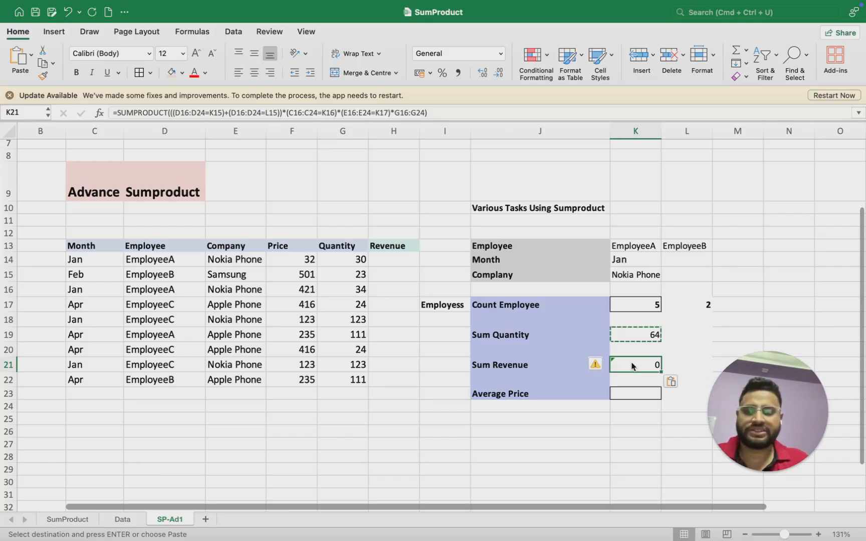
# Realign the month range in the K21 formula to C14:C22 and both employee ranges to D14:D22
pyautogui.doubleClick(632, 366)
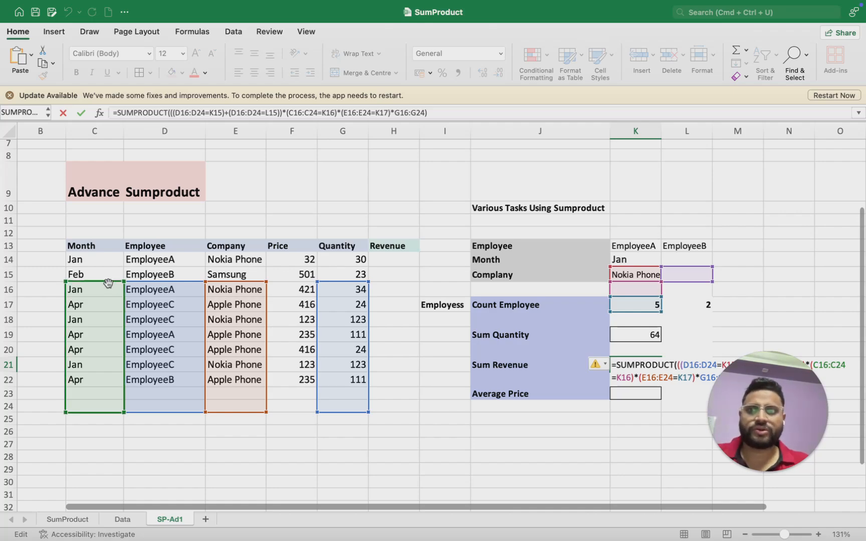
pyautogui.moveTo(109, 284); pyautogui.dragTo(108, 264)
pyautogui.moveTo(171, 290); pyautogui.dragTo(177, 267)
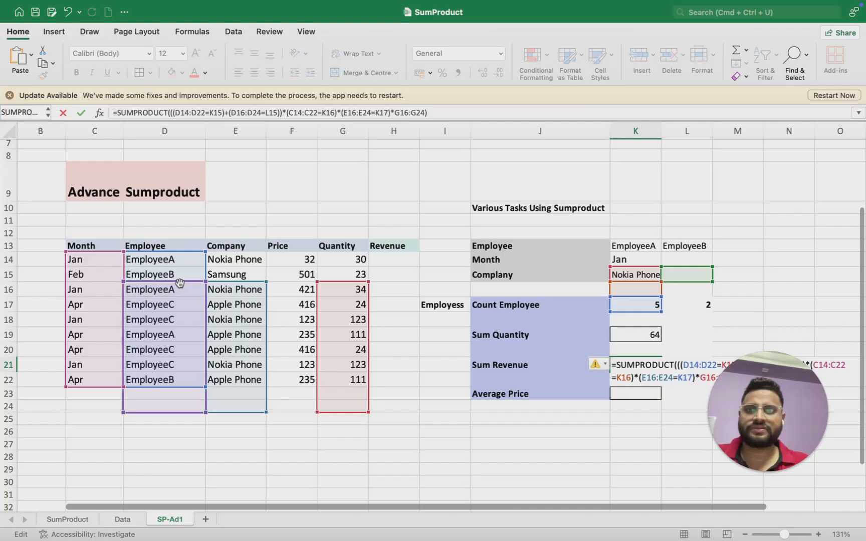
pyautogui.moveTo(180, 283); pyautogui.dragTo(189, 264)
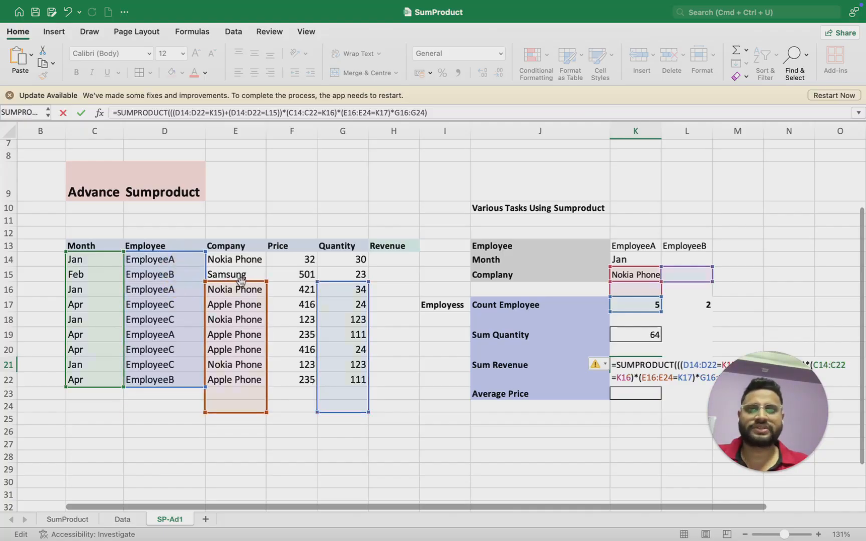
# Realign the company and quantity ranges in the K21 formula to E14:E22 and G14:G22
pyautogui.moveTo(241, 279); pyautogui.dragTo(241, 266)
pyautogui.click(287, 269)
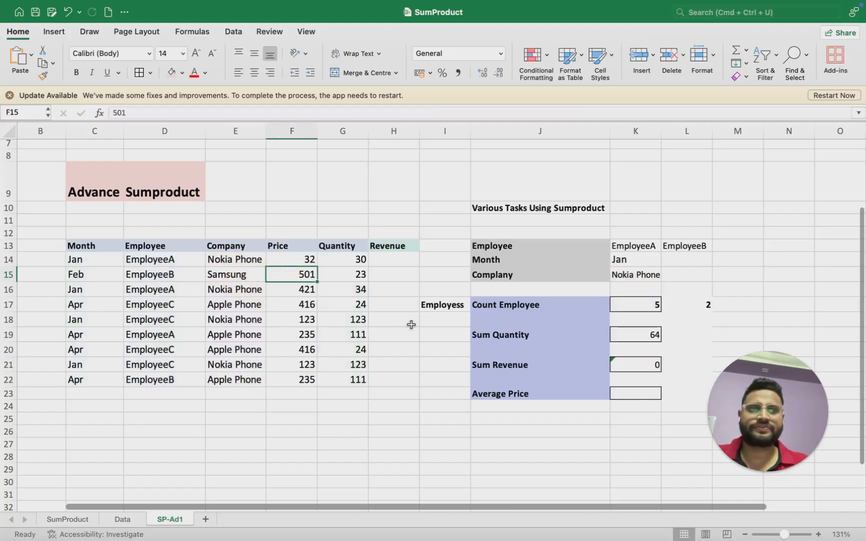
pyautogui.click(634, 365)
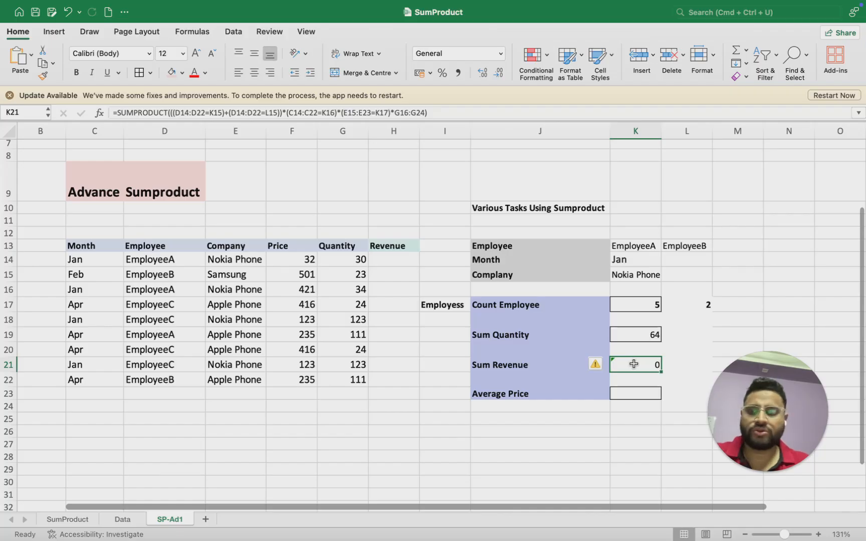
pyautogui.doubleClick(634, 364)
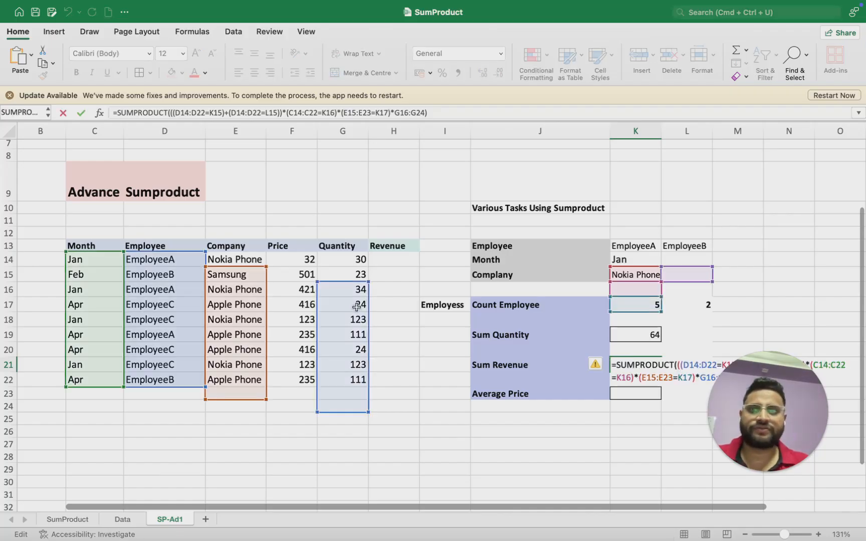
pyautogui.moveTo(233, 265); pyautogui.dragTo(233, 261)
pyautogui.moveTo(358, 289); pyautogui.dragTo(350, 264)
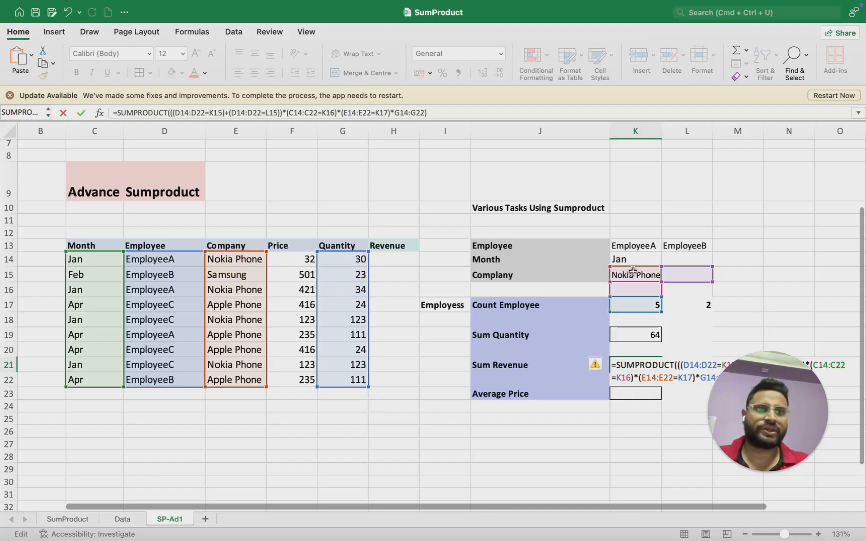
# Point the K21 formula's criteria references to K13 and L13 for employees, K14 for month and K15 for company
pyautogui.moveTo(637, 266); pyautogui.dragTo(637, 237)
pyautogui.moveTo(677, 266); pyautogui.dragTo(677, 249)
pyautogui.moveTo(647, 289); pyautogui.dragTo(643, 260)
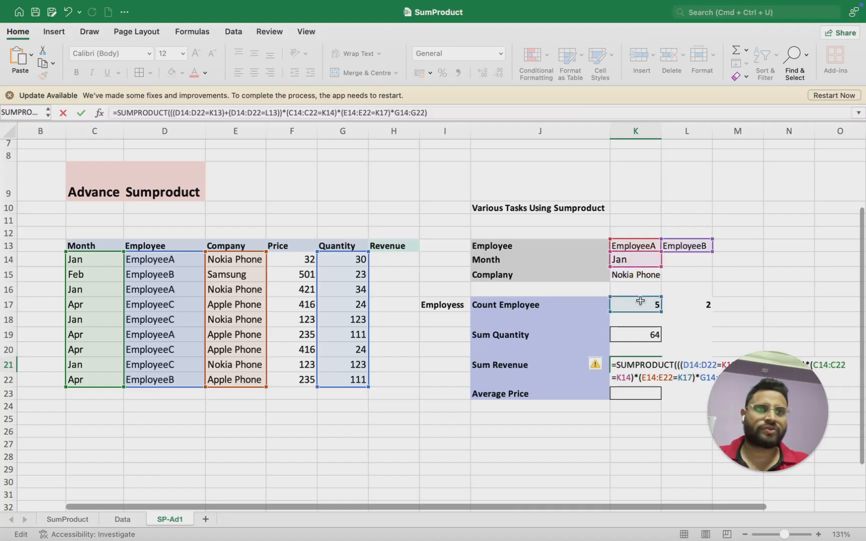
pyautogui.click(640, 303)
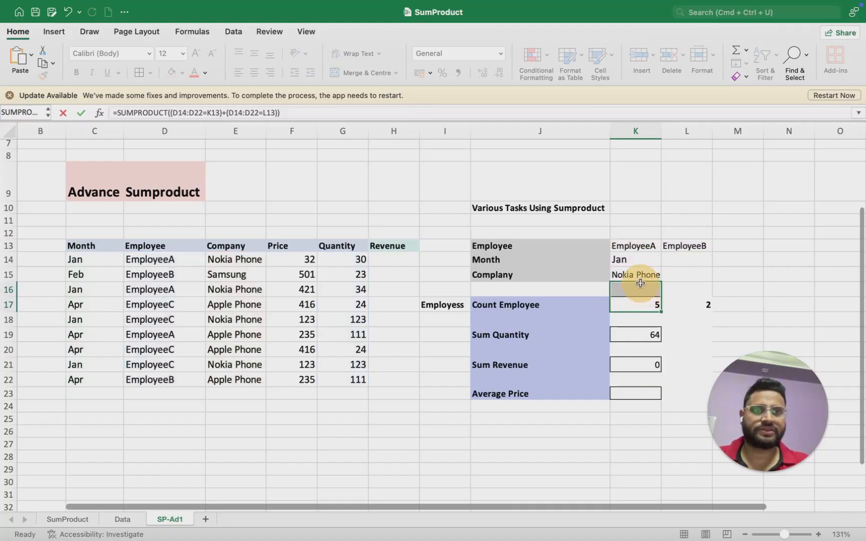
pyautogui.click(644, 366)
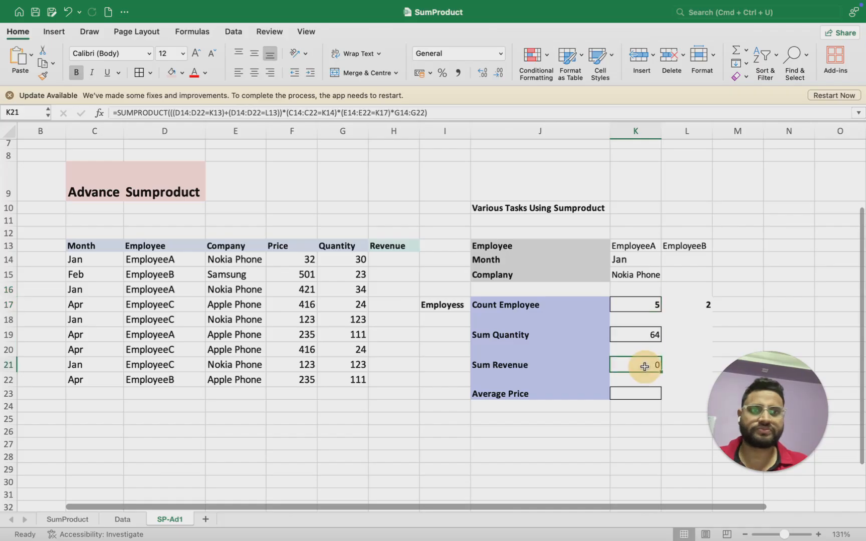
pyautogui.doubleClick(644, 366)
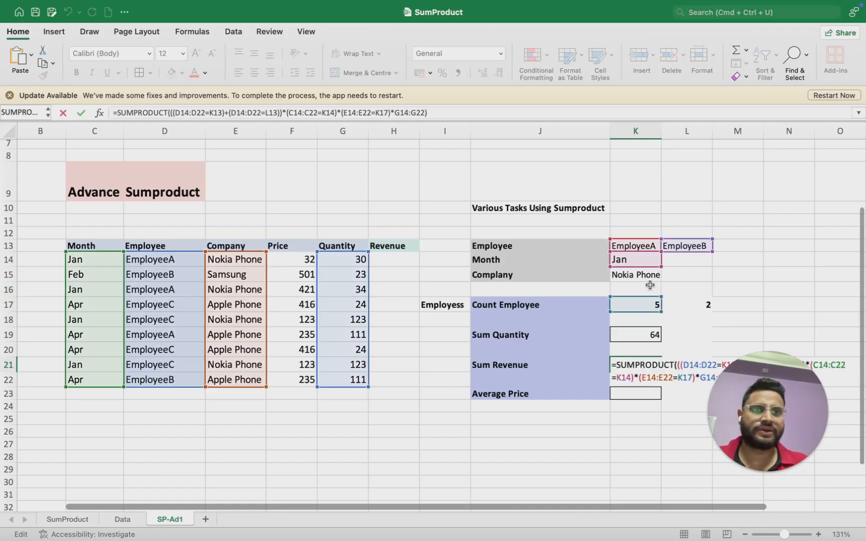
pyautogui.moveTo(645, 297); pyautogui.dragTo(645, 280)
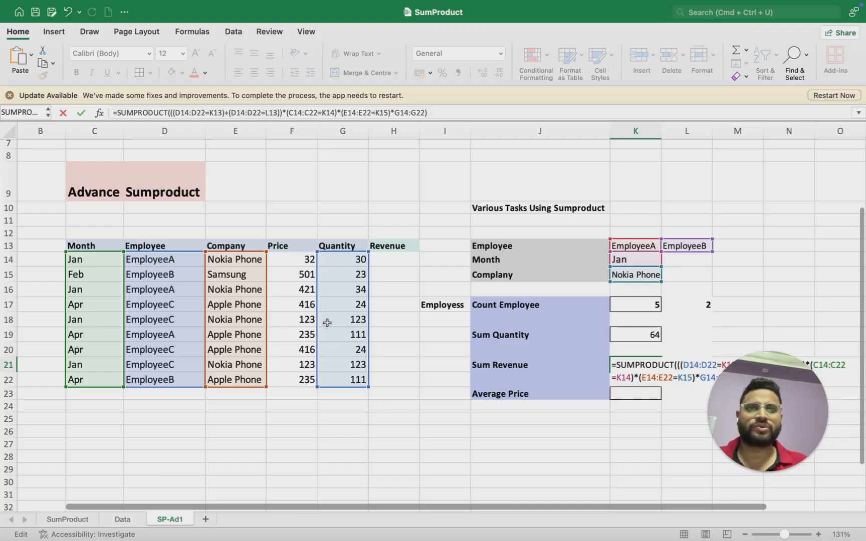
# Extend the Sum Revenue formula in K21 by multiplying the quantity range by the prices in F14:F22, and commit it
pyautogui.click(454, 112)
pyautogui.press('BackSpace')
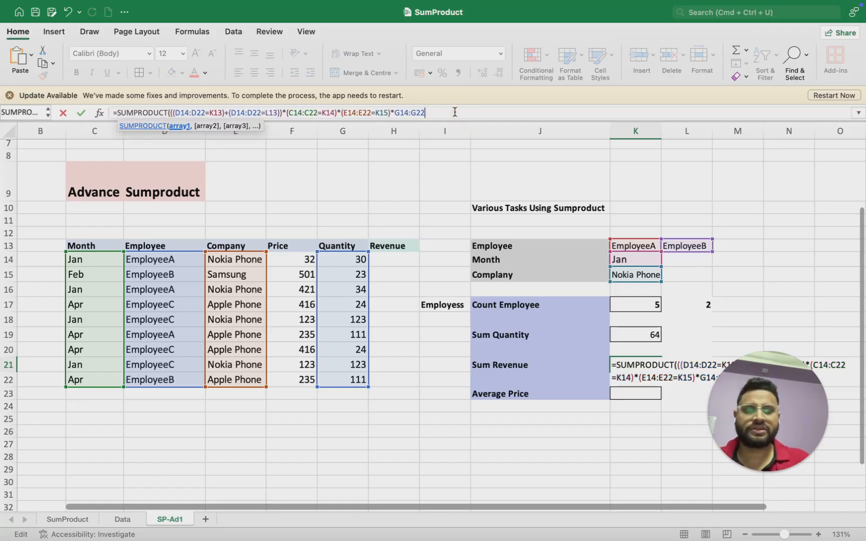
pyautogui.write('*')
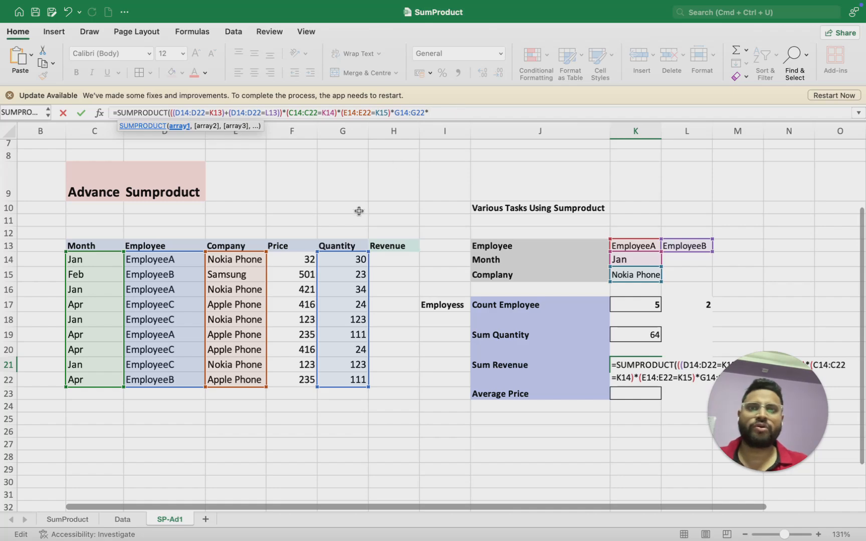
pyautogui.click(303, 259)
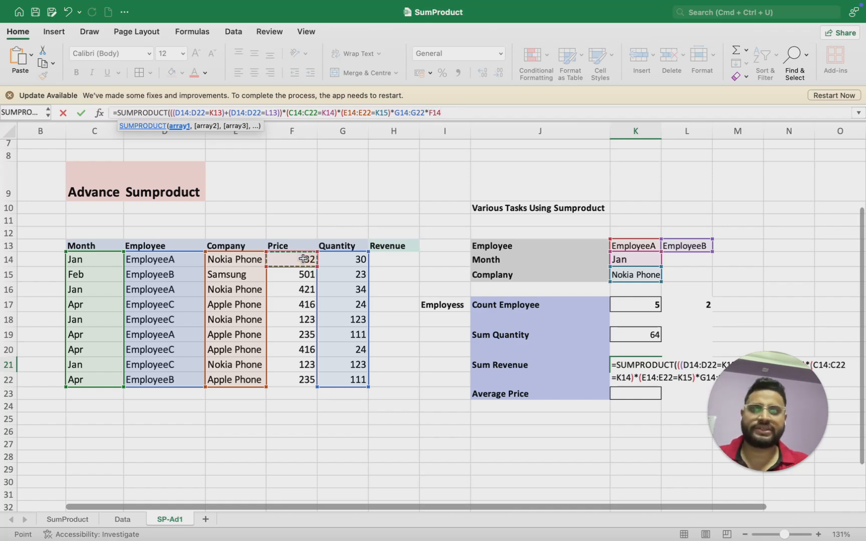
pyautogui.hotkey('ctrl', 'shift', 'Down')
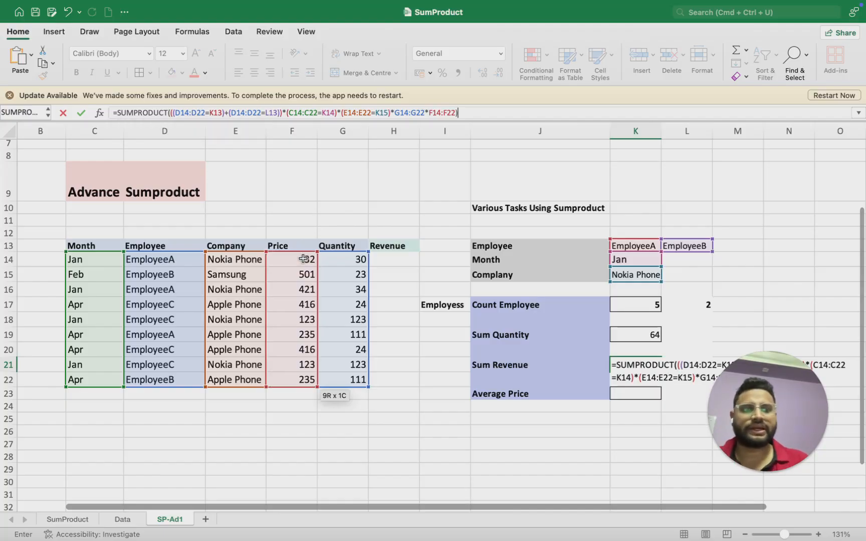
pyautogui.press('Return')
pyautogui.press('Up')
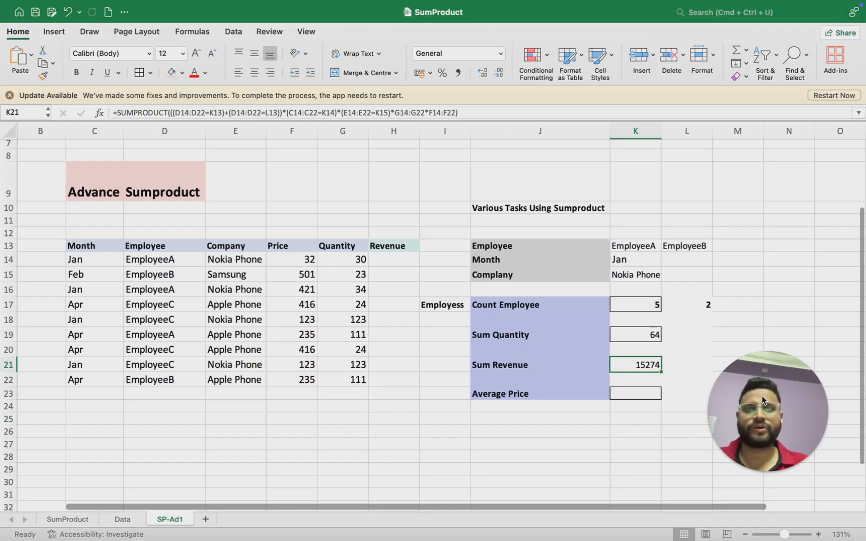
pyautogui.press('Right')
pyautogui.press('Left')
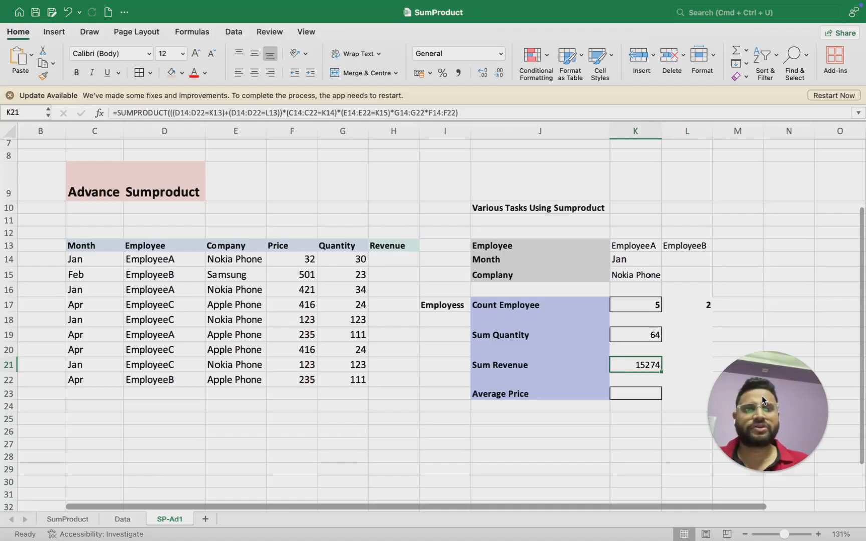
# Start a SUMPRODUCT formula in the Average Price cell K23 with the employee condition D14:D22=K13
pyautogui.press('Left')
pyautogui.press('Left')
pyautogui.press('Down')
pyautogui.press('Down')
pyautogui.press('Right')
pyautogui.press('Right')
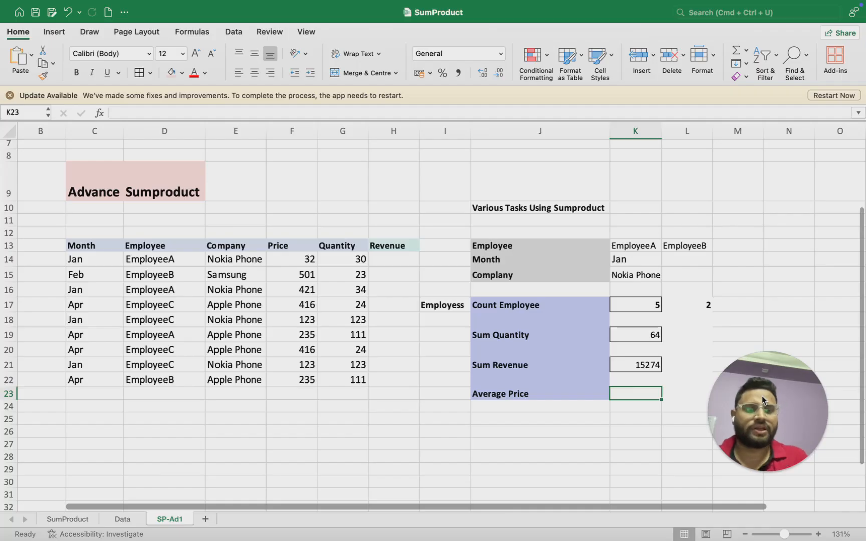
pyautogui.write('=SUMPRODUCT(')
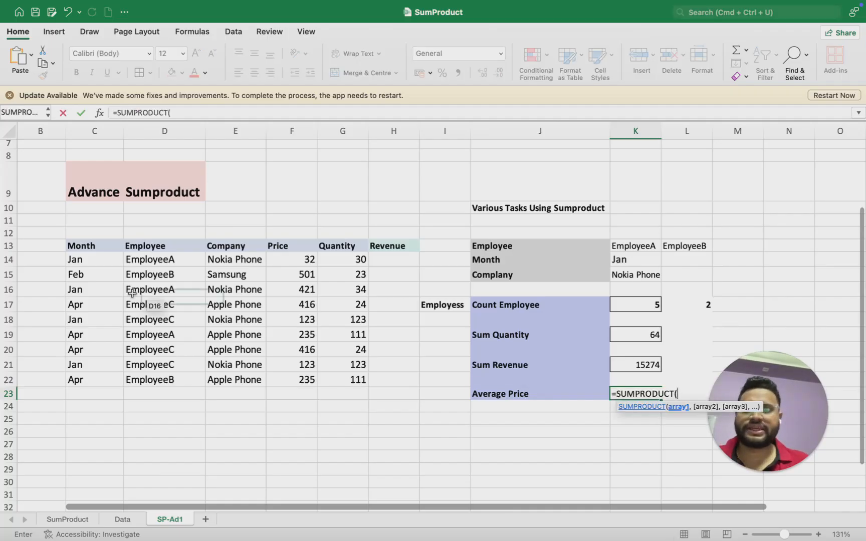
pyautogui.click(164, 264)
pyautogui.moveTo(163, 264); pyautogui.dragTo(198, 381)
pyautogui.write('=')
pyautogui.click(634, 246)
pyautogui.click(231, 112)
pyautogui.write(')')
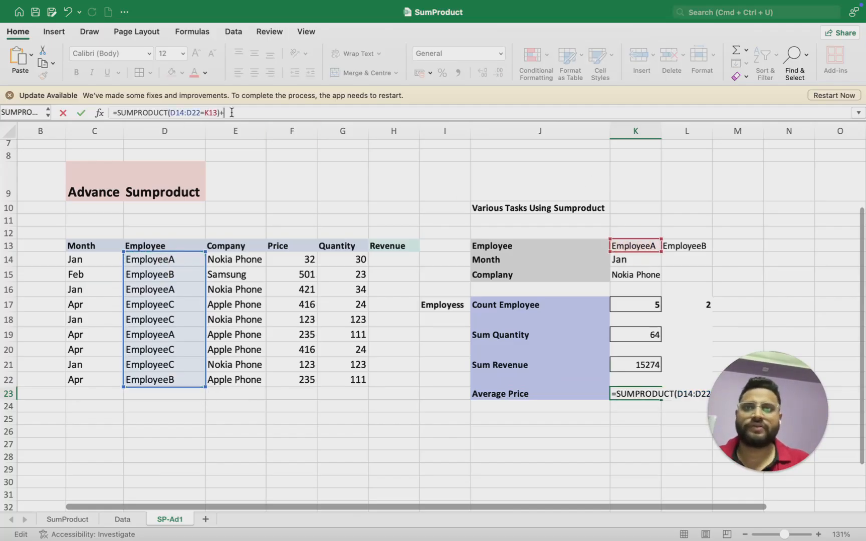
# Add the second employee condition (D14:D22=L13) to the K23 formula with a plus sign and bracket the first condition
pyautogui.write('+(')
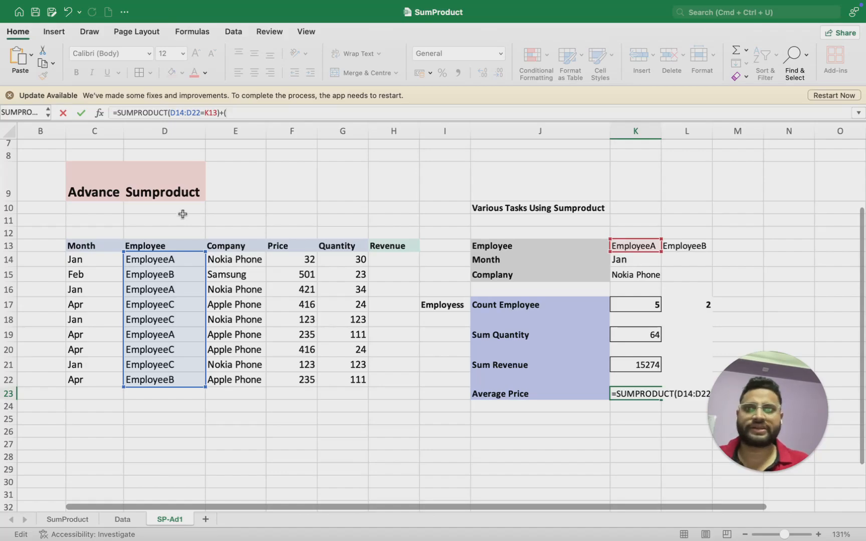
pyautogui.moveTo(166, 258); pyautogui.dragTo(166, 380)
pyautogui.write('=')
pyautogui.click(686, 246)
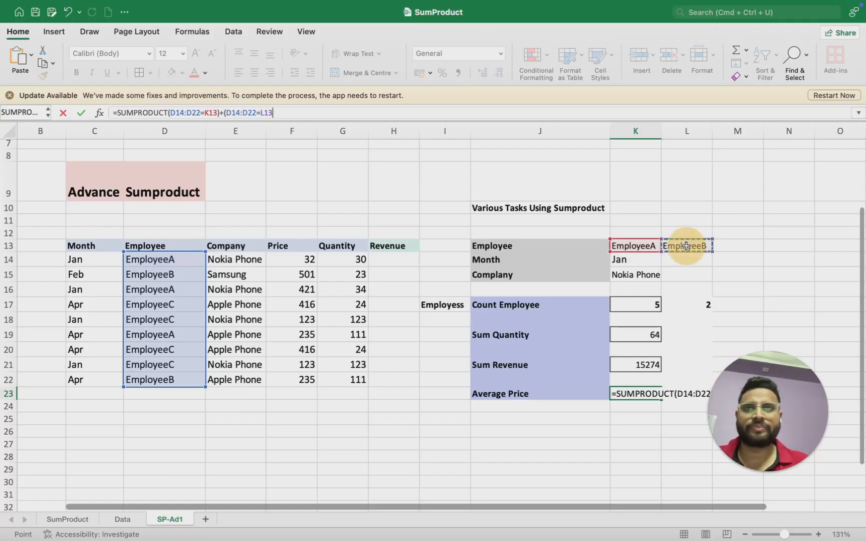
pyautogui.write(')')
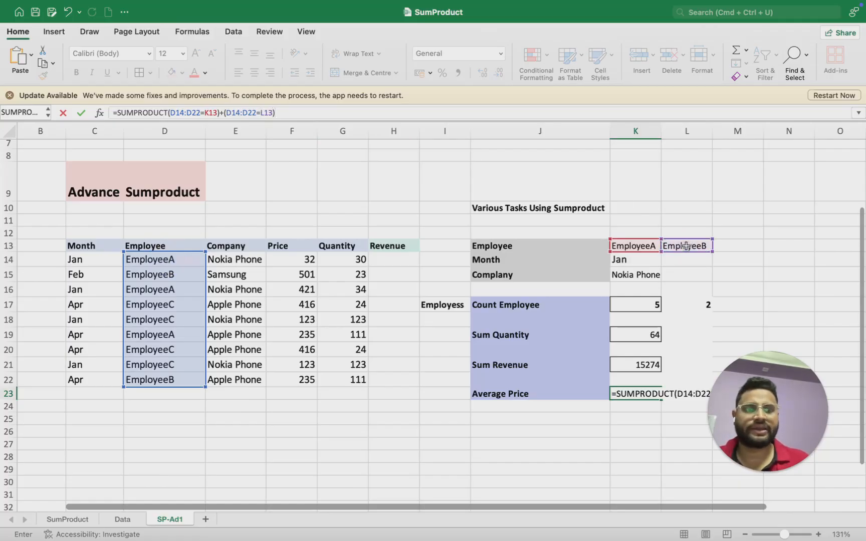
pyautogui.click(169, 113)
pyautogui.write('(')
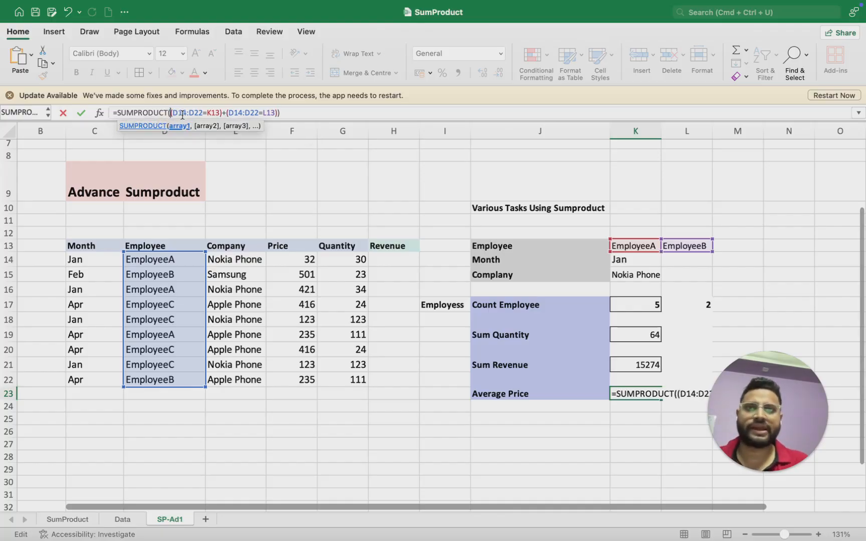
# Multiply the K23 formula's employee conditions by the bracketed month condition (C14:C22=K14)
pyautogui.click(300, 113)
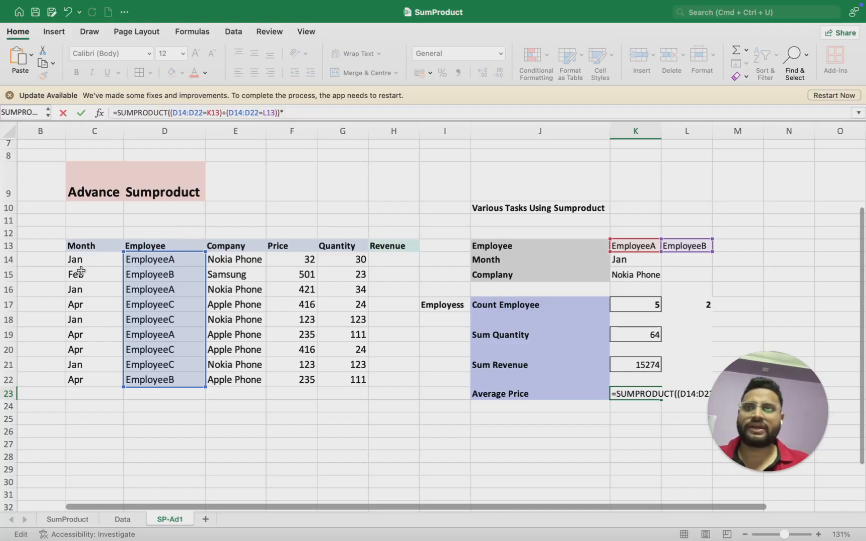
pyautogui.moveTo(91, 263); pyautogui.dragTo(94, 379)
pyautogui.write('=')
pyautogui.click(629, 259)
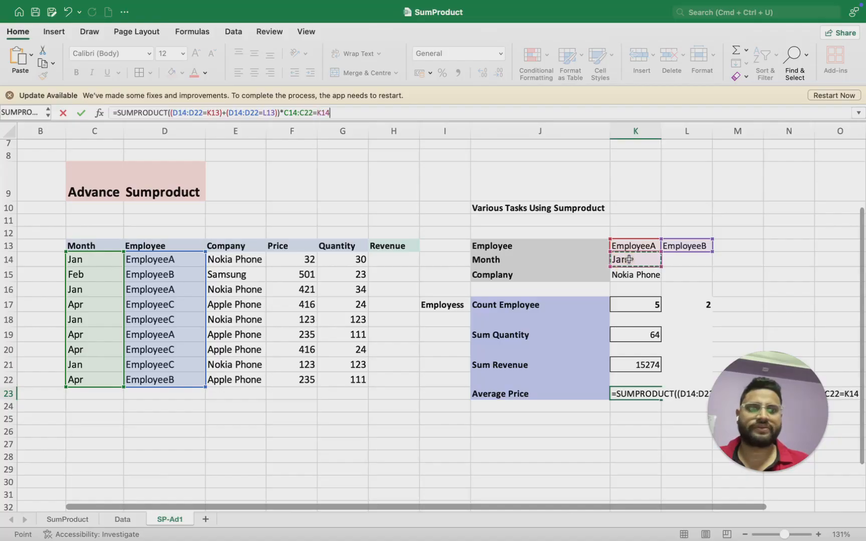
pyautogui.write(')')
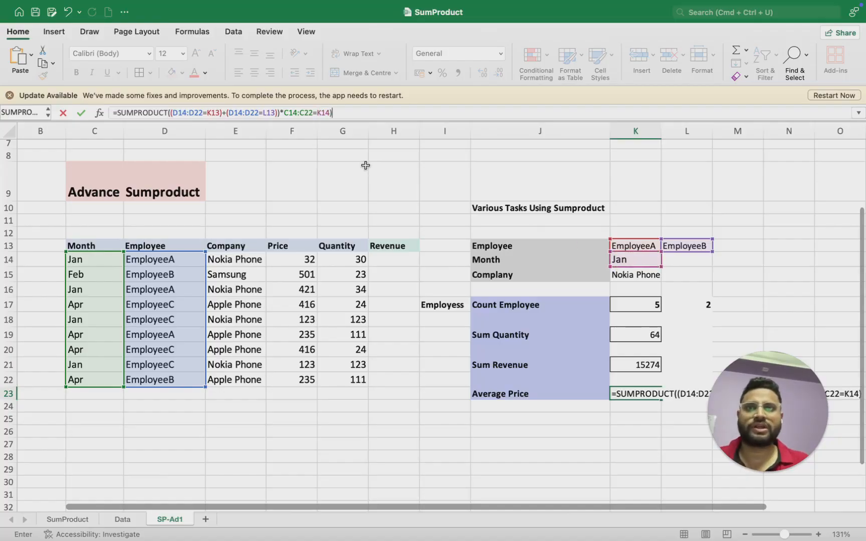
pyautogui.click(285, 112)
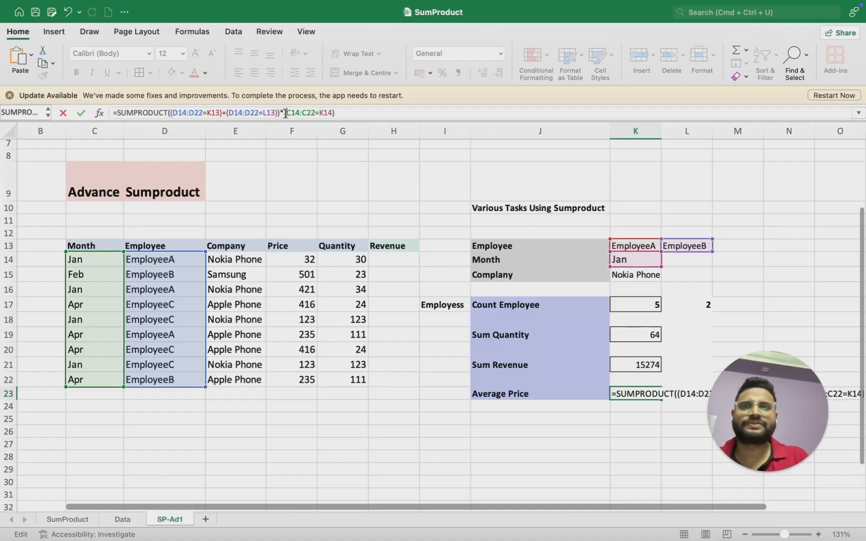
# Multiply the K23 formula by the bracketed company condition (E14:E22=K15)
pyautogui.click(352, 113)
pyautogui.write('*')
pyautogui.click(241, 259)
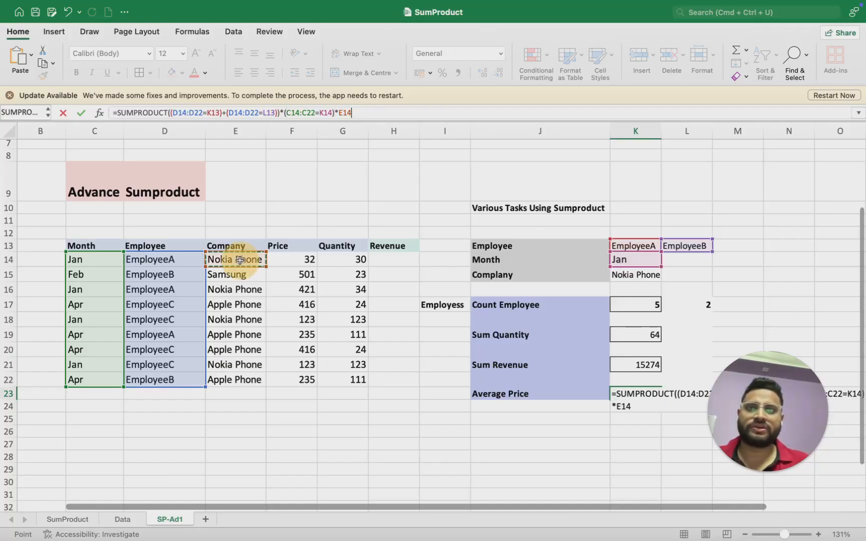
pyautogui.press('super+shift+Down')
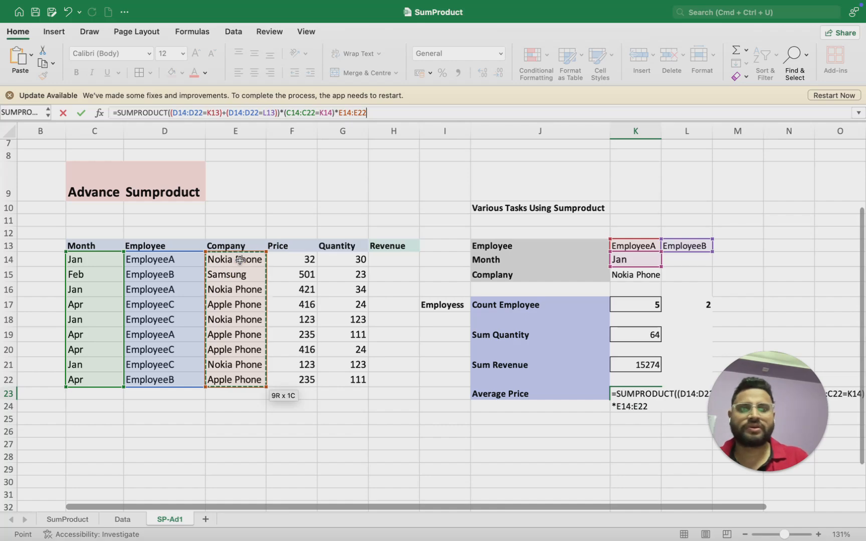
pyautogui.write('=')
pyautogui.click(622, 274)
pyautogui.write(')')
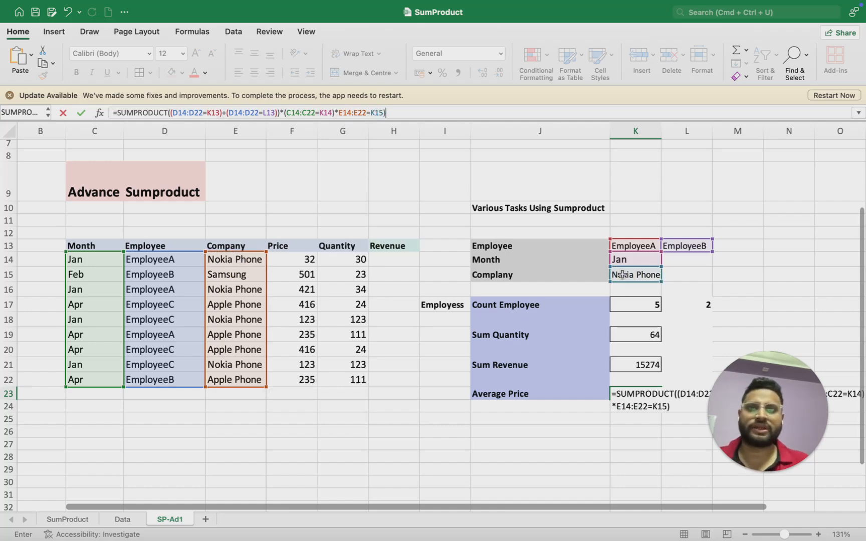
pyautogui.click(339, 111)
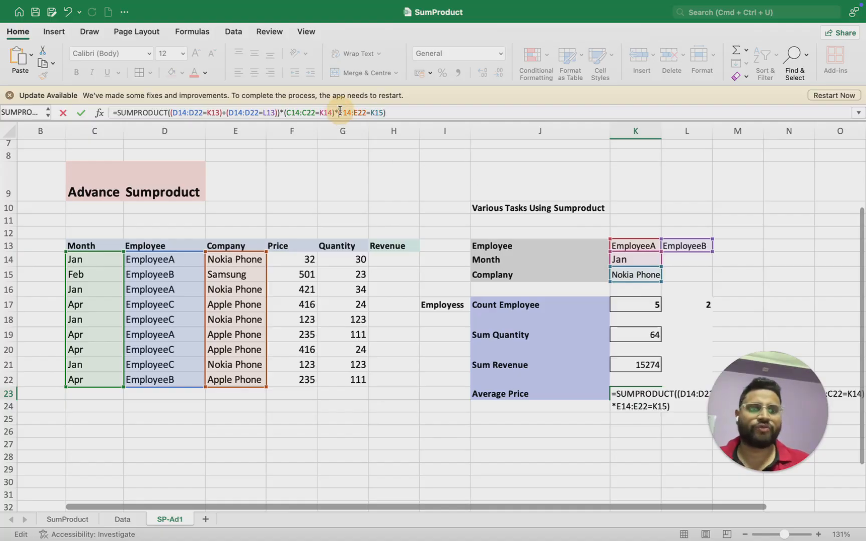
pyautogui.write('(')
# Multiply the K23 formula by the price range F14:F22 and quantity range G14:G22, close it and try to commit it
pyautogui.click(404, 112)
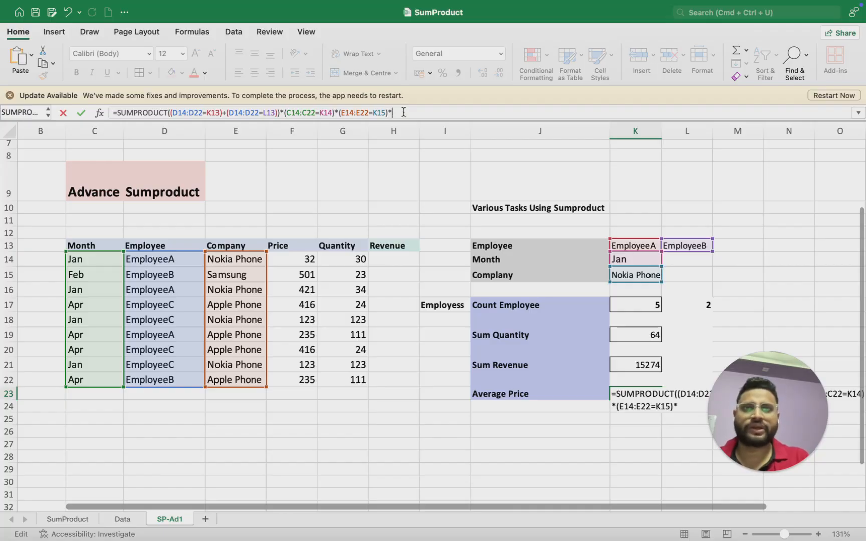
pyautogui.click(297, 258)
pyautogui.press('super+shift+Down')
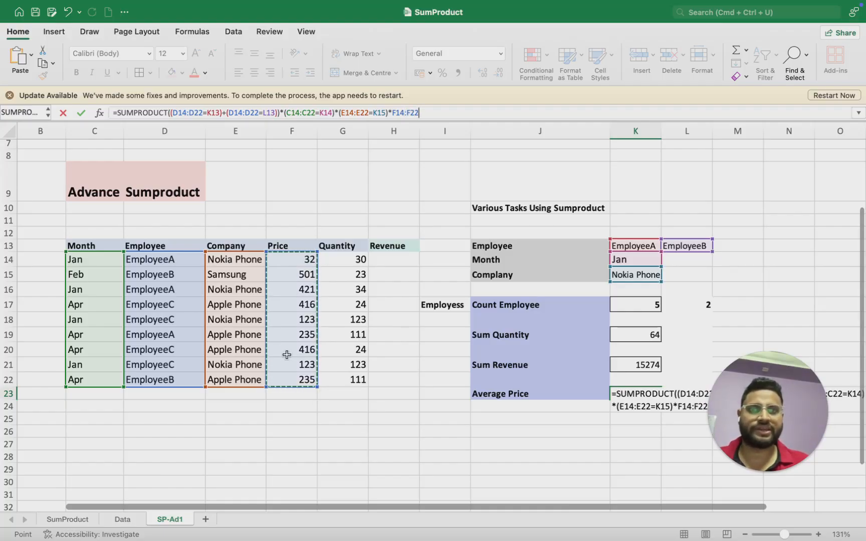
pyautogui.write('*')
pyautogui.click(344, 265)
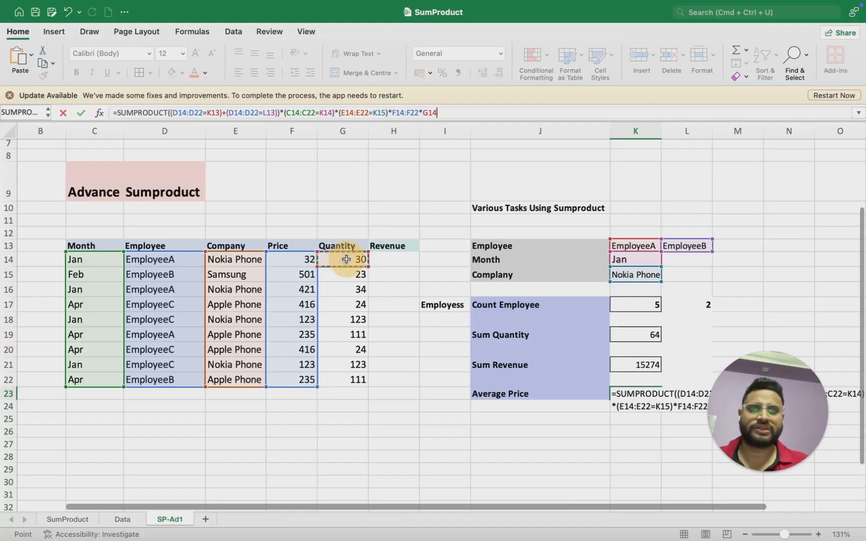
pyautogui.press('super+shift+Down')
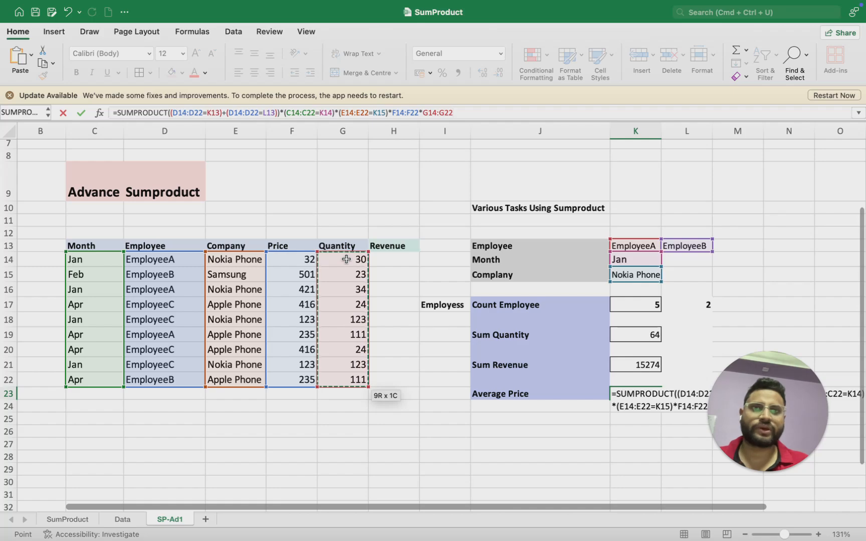
pyautogui.write(')')
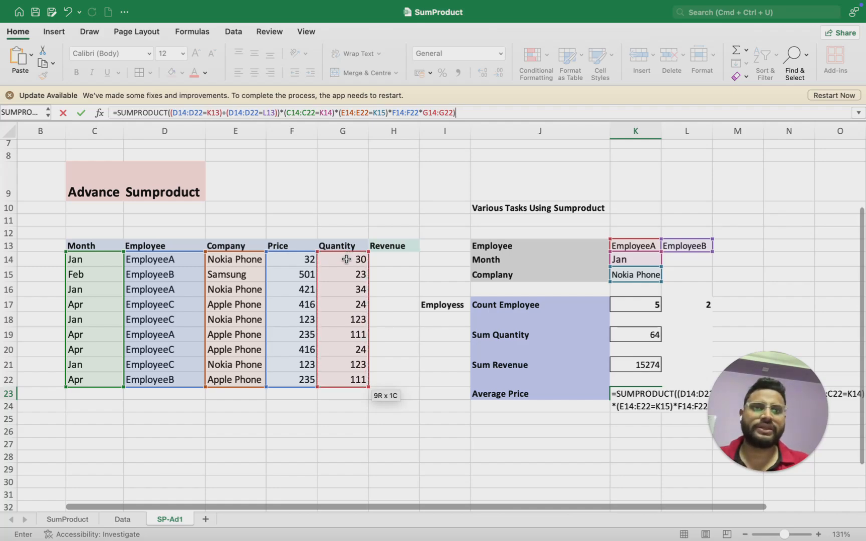
pyautogui.press('Return')
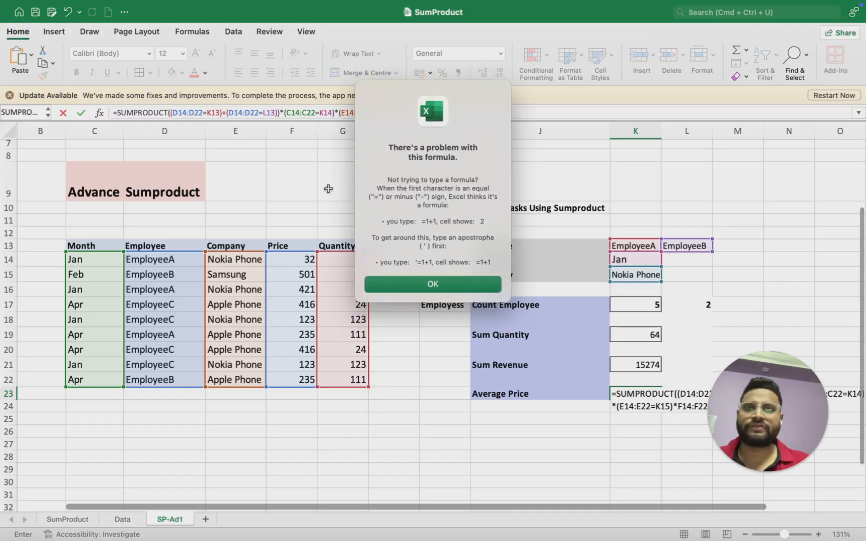
pyautogui.click(432, 283)
# Insert another opening parenthesis before the first employee condition in the K23 formula and commit it
pyautogui.click(171, 113)
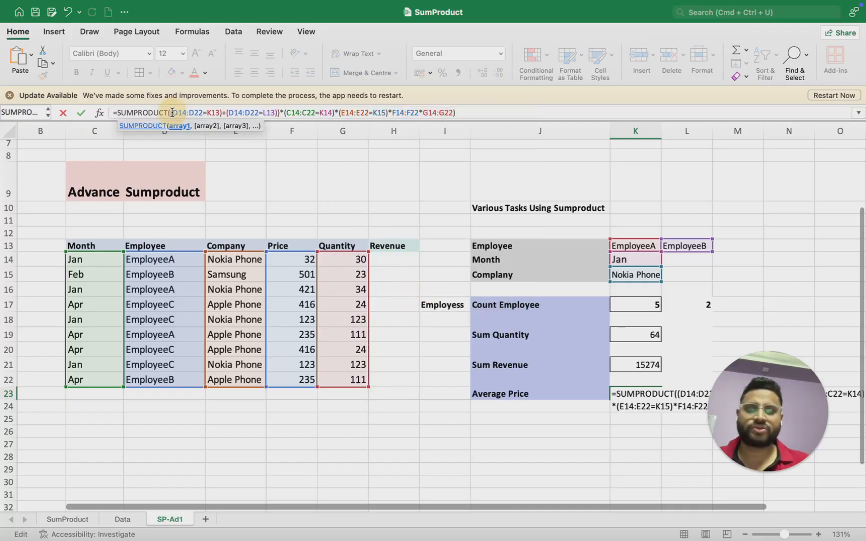
pyautogui.write('(')
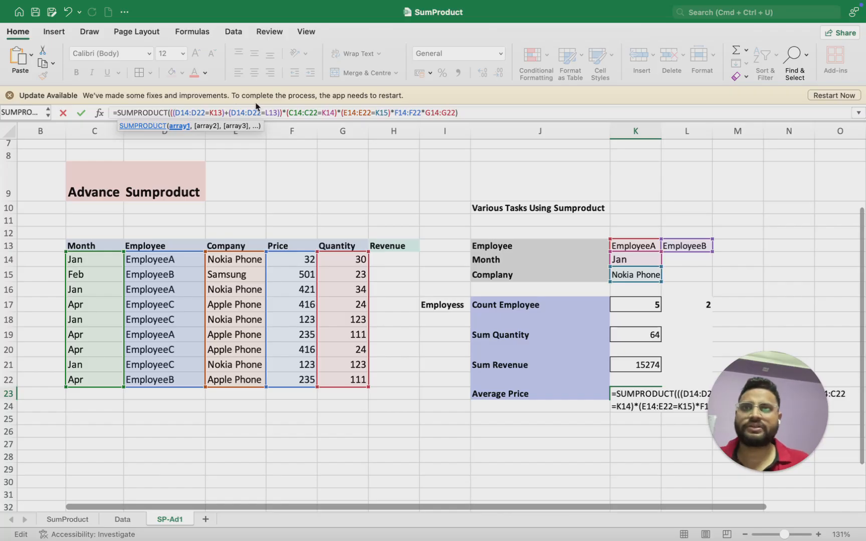
pyautogui.click(493, 112)
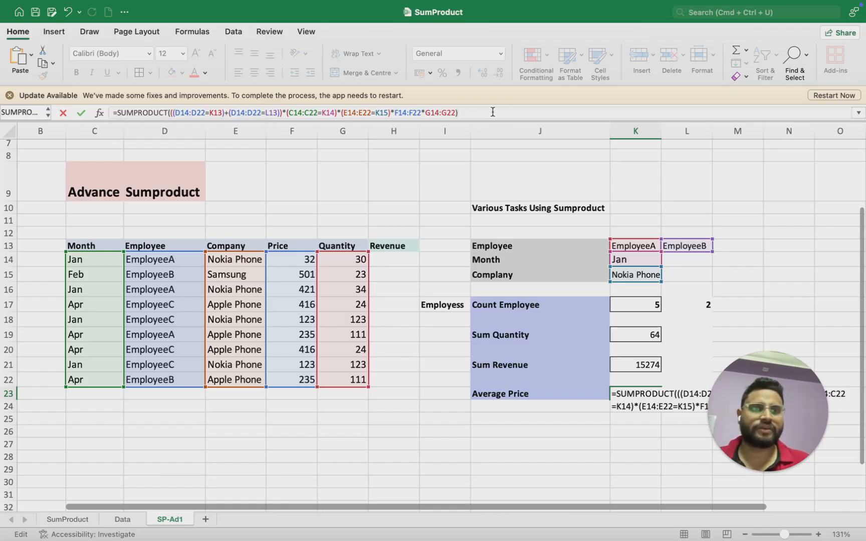
pyautogui.press('Return')
pyautogui.press('Up')
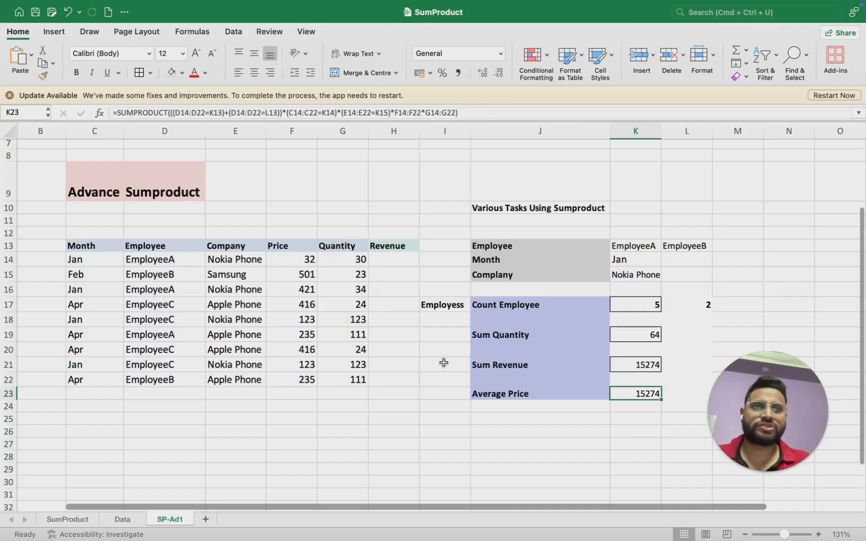
# Divide the Average Price formula in K23 by the employee count in L17
pyautogui.click(485, 112)
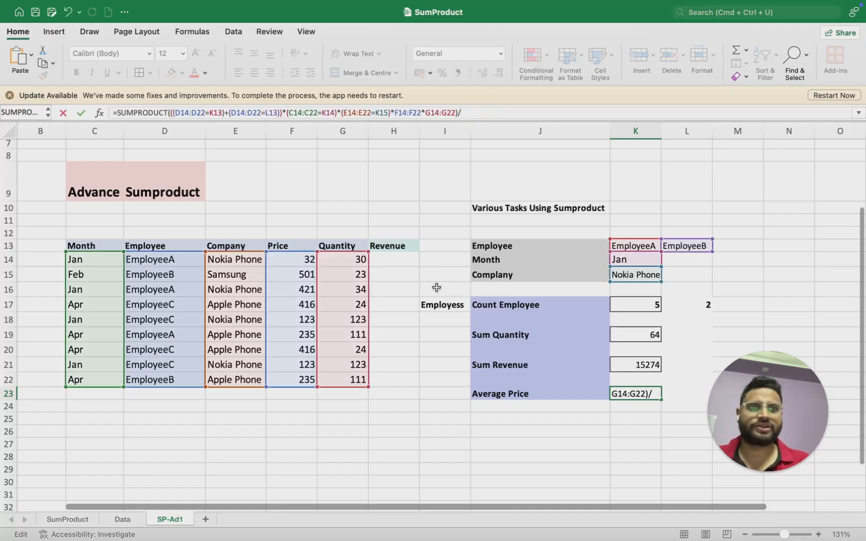
pyautogui.click(690, 304)
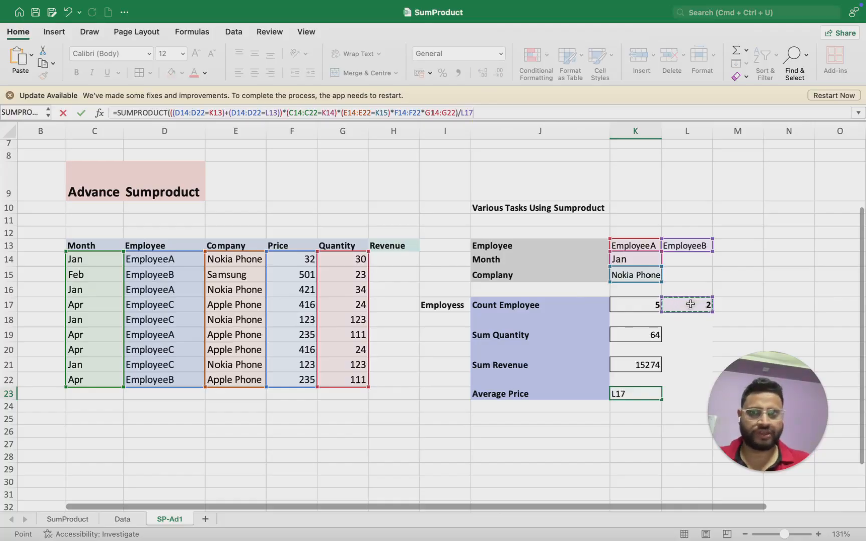
pyautogui.press('Return')
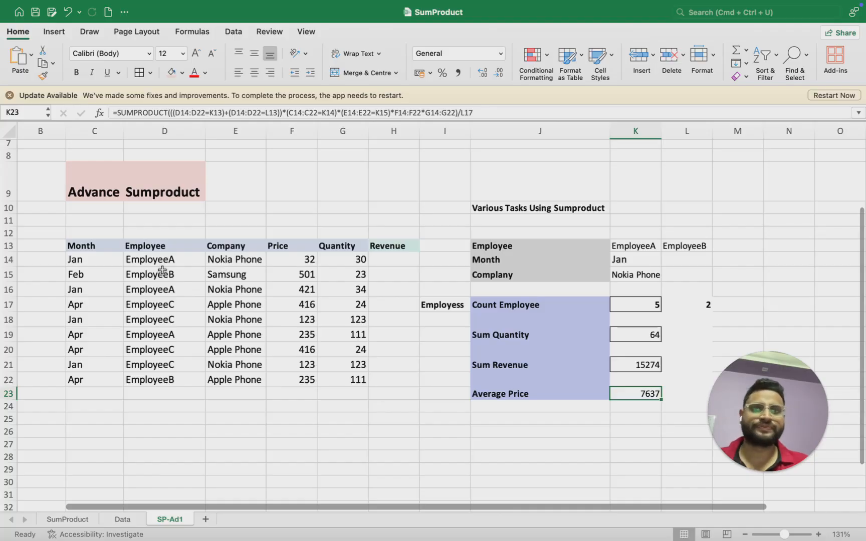
pyautogui.moveTo(159, 258); pyautogui.dragTo(158, 256)
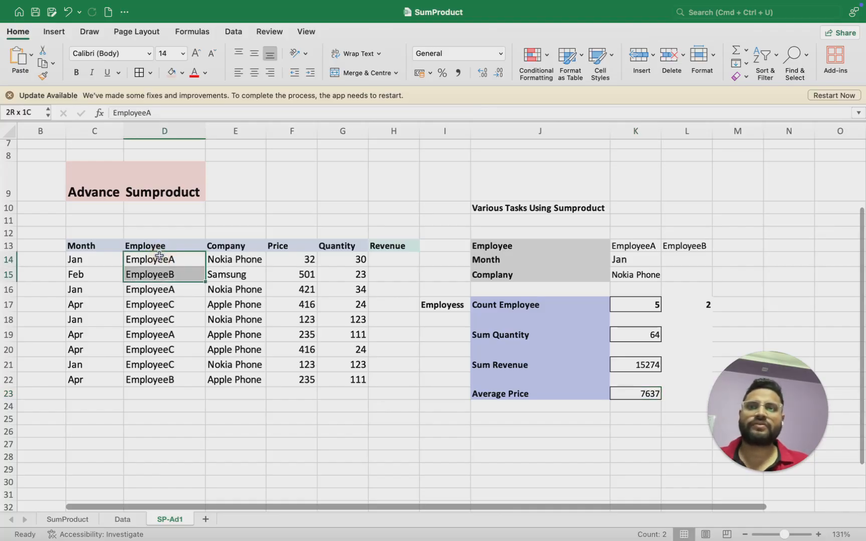
# Highlight the employee range D14:D22 and go to the second employee criterion in L13
pyautogui.hotkey('shift', 'Down')
pyautogui.hotkey('shift', 'Down')
pyautogui.hotkey('shift', 'Down')
pyautogui.hotkey('shift', 'Down')
pyautogui.hotkey('shift', 'Down')
pyautogui.hotkey('shift', 'Down')
pyautogui.hotkey('shift', 'Down')
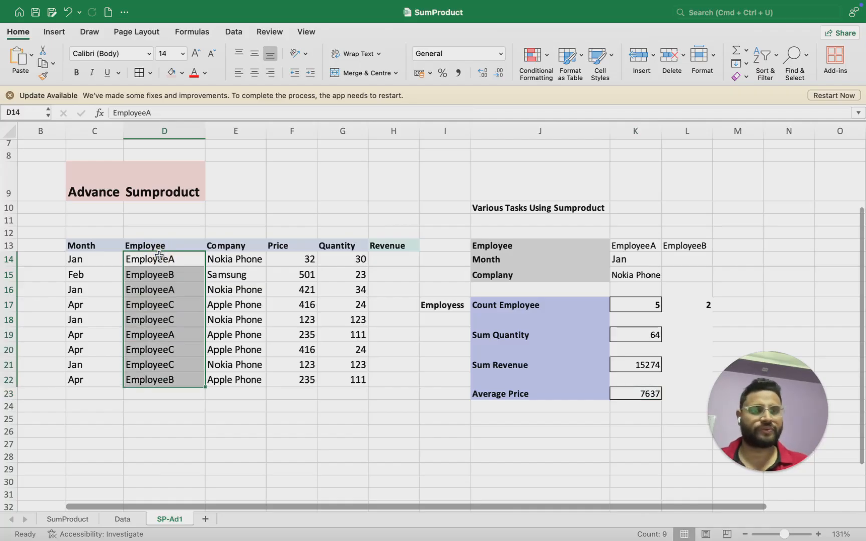
pyautogui.press('Up')
pyautogui.press('super+Right')
pyautogui.press('super+Right')
pyautogui.press('super+Right')
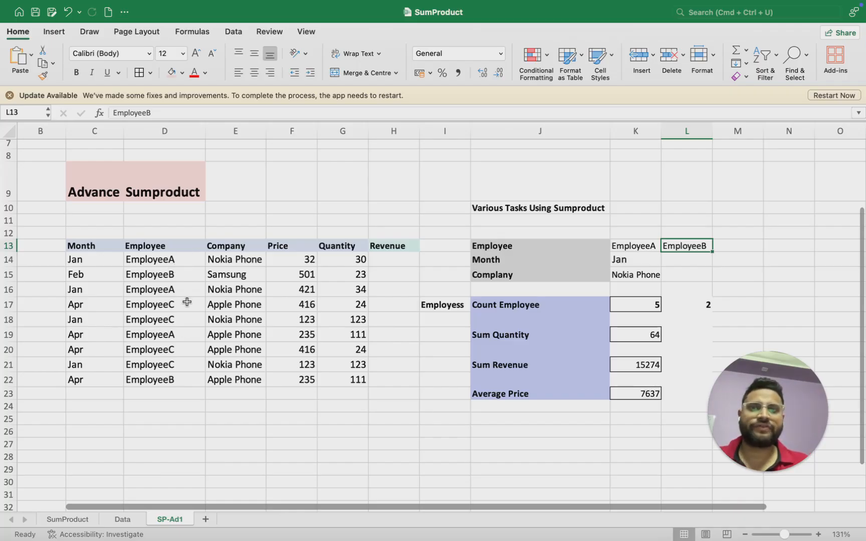
# Highlight the company range E14:E22 of the data table to review its entries
pyautogui.click(219, 264)
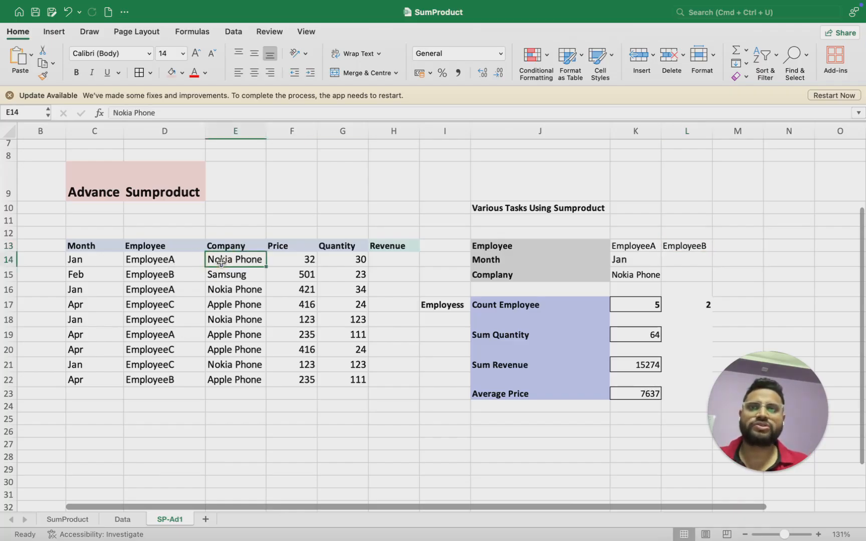
pyautogui.hotkey('shift', 'Down')
pyautogui.hotkey('shift', 'Down')
pyautogui.hotkey('shift', 'Down')
pyautogui.hotkey('shift', 'Down')
pyautogui.hotkey('shift', 'Down')
pyautogui.hotkey('shift', 'Down')
pyautogui.hotkey('shift', 'Down')
pyautogui.hotkey('shift', 'Down')
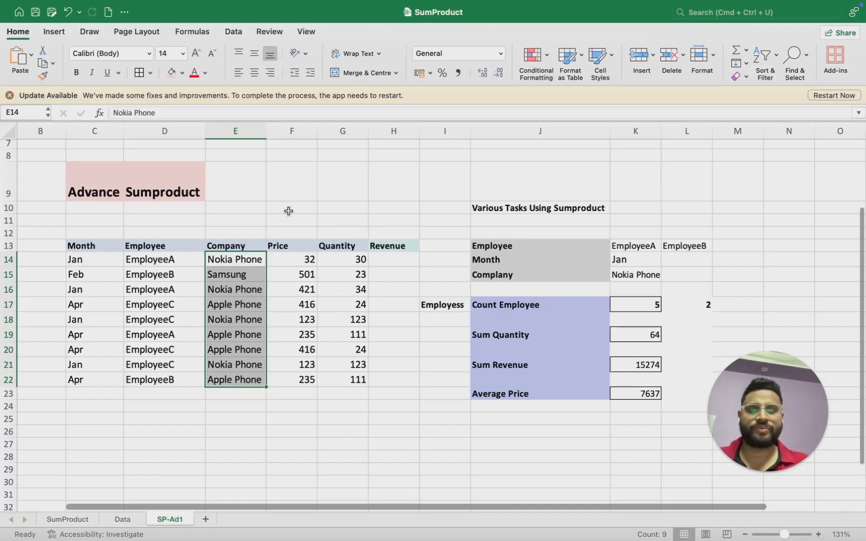
# Enter an asterisk (*) in cell F10 above the Price column as a note on the multiplication operator
pyautogui.click(313, 211)
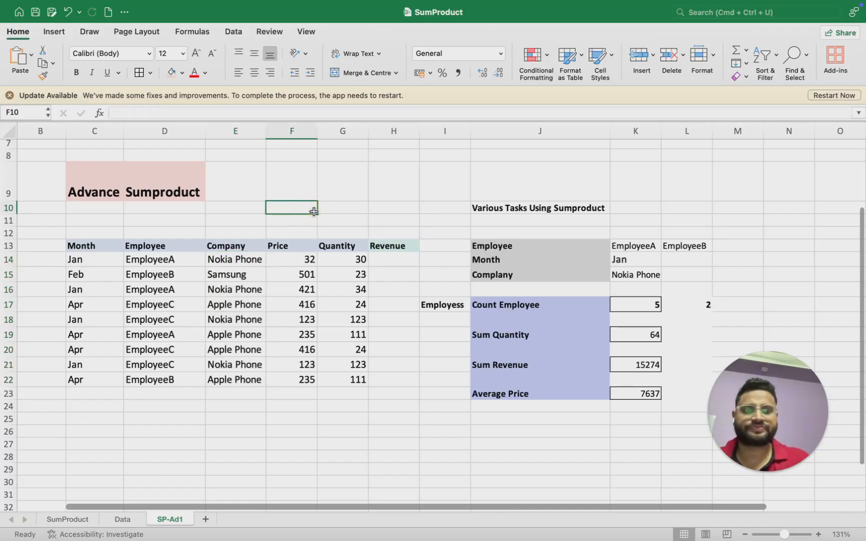
pyautogui.write('*')
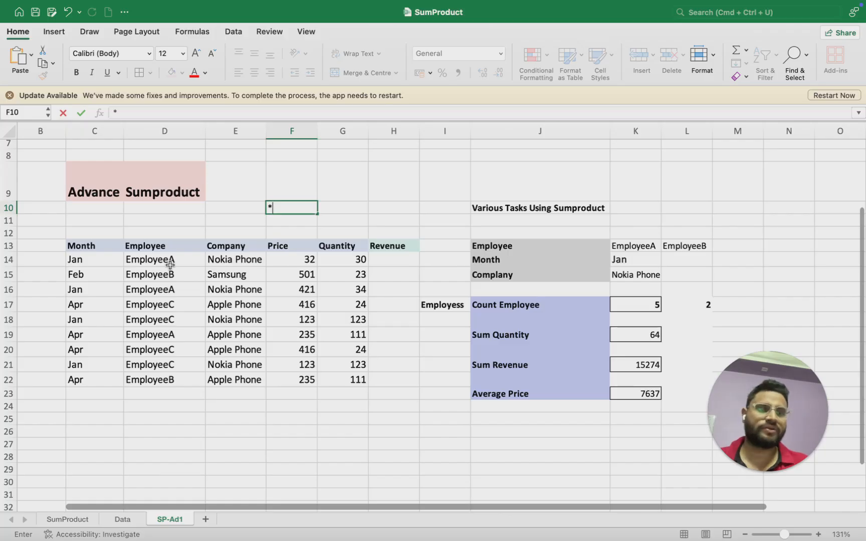
pyautogui.press('Return')
pyautogui.press('Left')
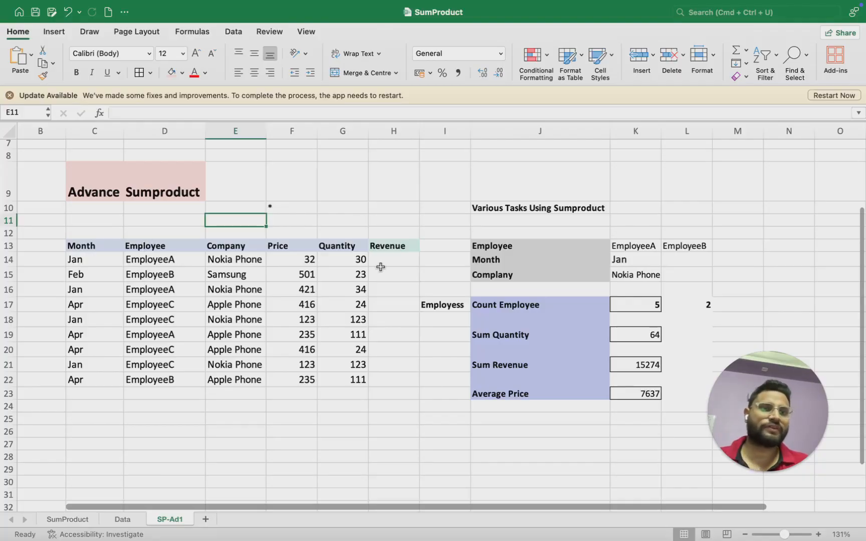
pyautogui.click(399, 186)
pyautogui.write('=sum')
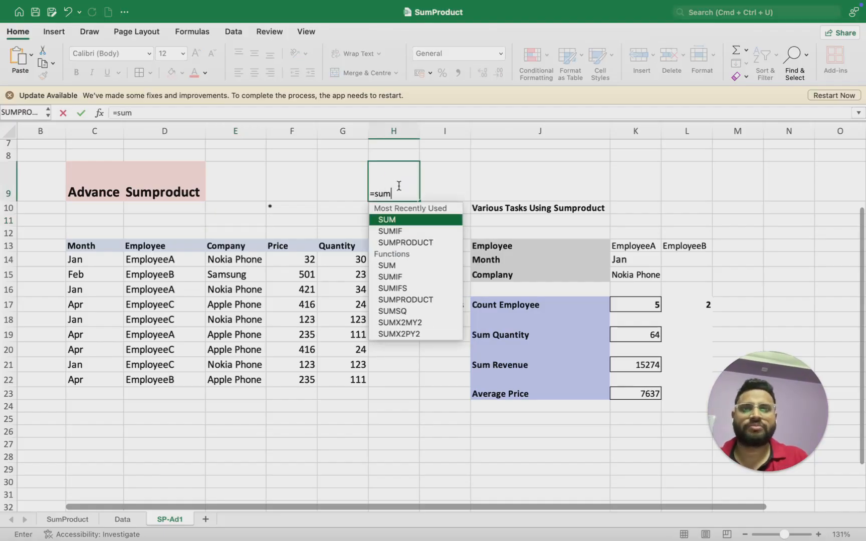
pyautogui.press('Down')
pyautogui.press('Down')
pyautogui.press('Tab')
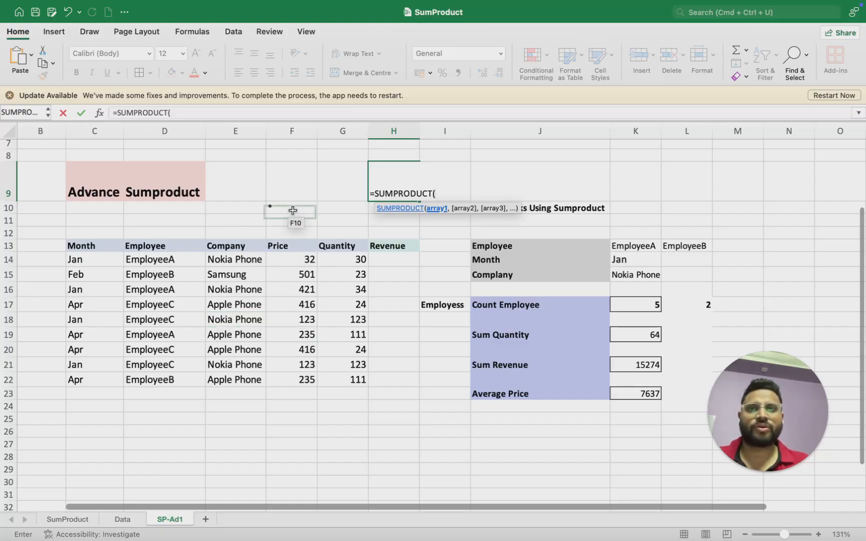
pyautogui.moveTo(277, 204); pyautogui.dragTo(272, 219)
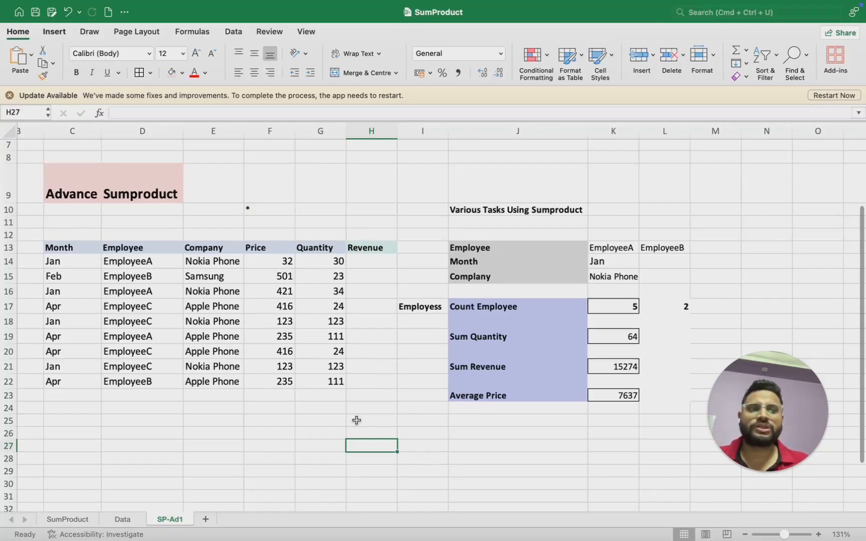